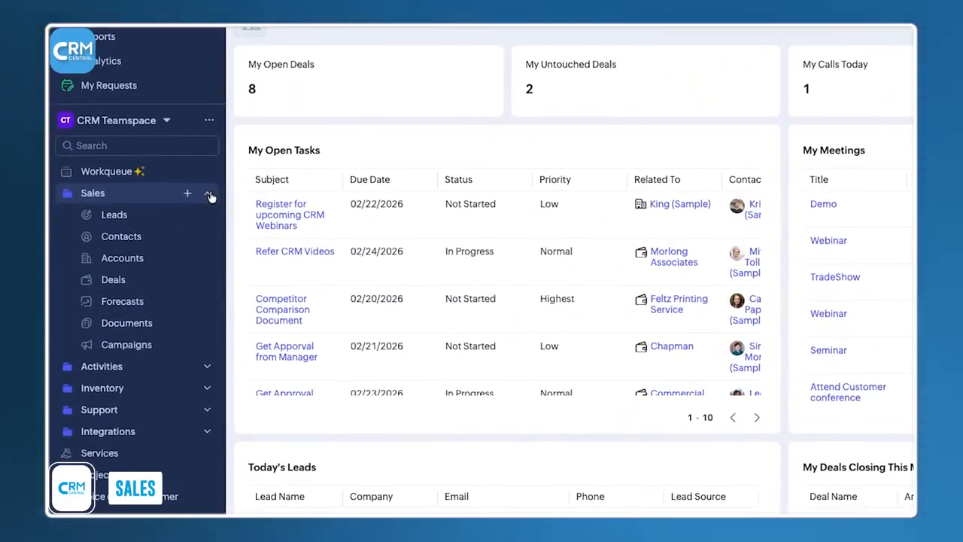
# Filter the Leads list by activities due Today + Overdue and check the first filtered lead's activity.
pyautogui.click(174, 215)
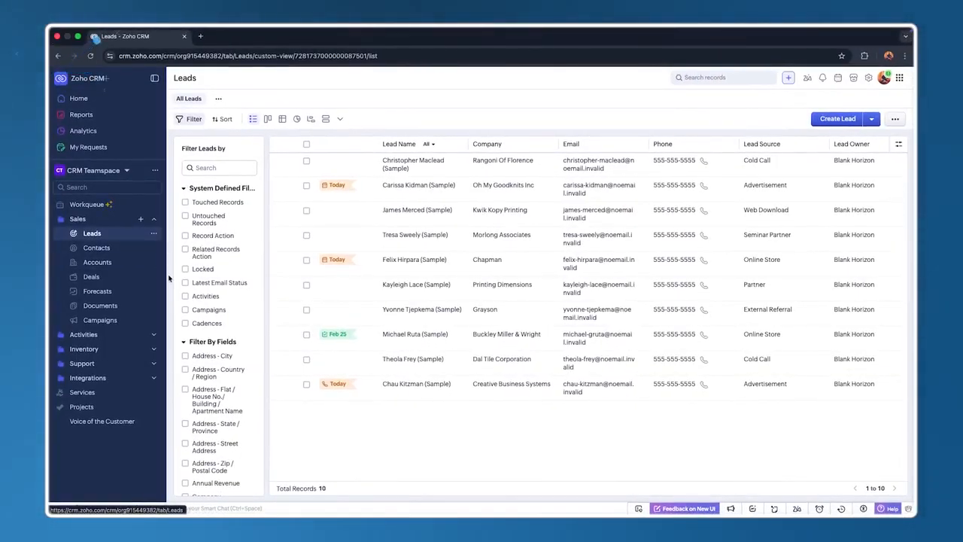
pyautogui.click(185, 296)
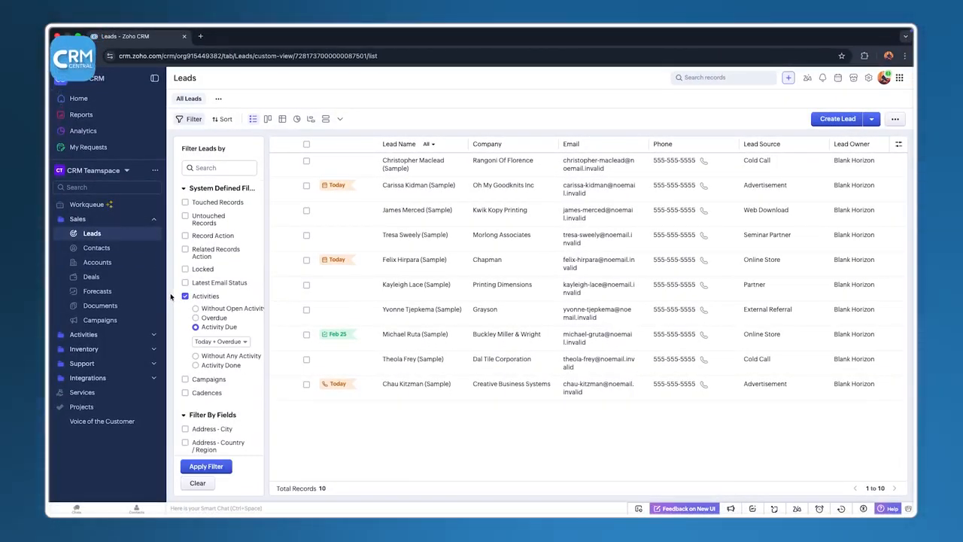
pyautogui.scroll(-5, 177, 296)
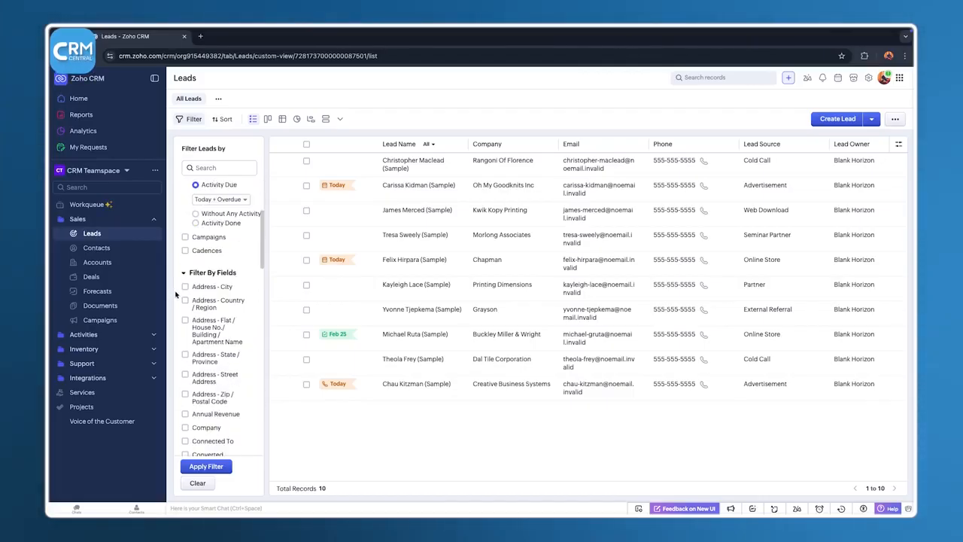
pyautogui.click(189, 466)
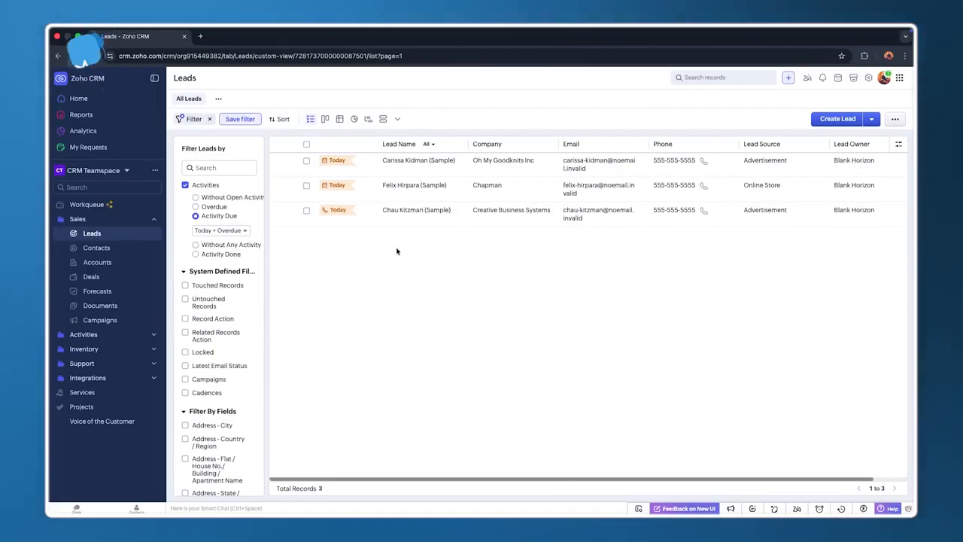
pyautogui.click(342, 160)
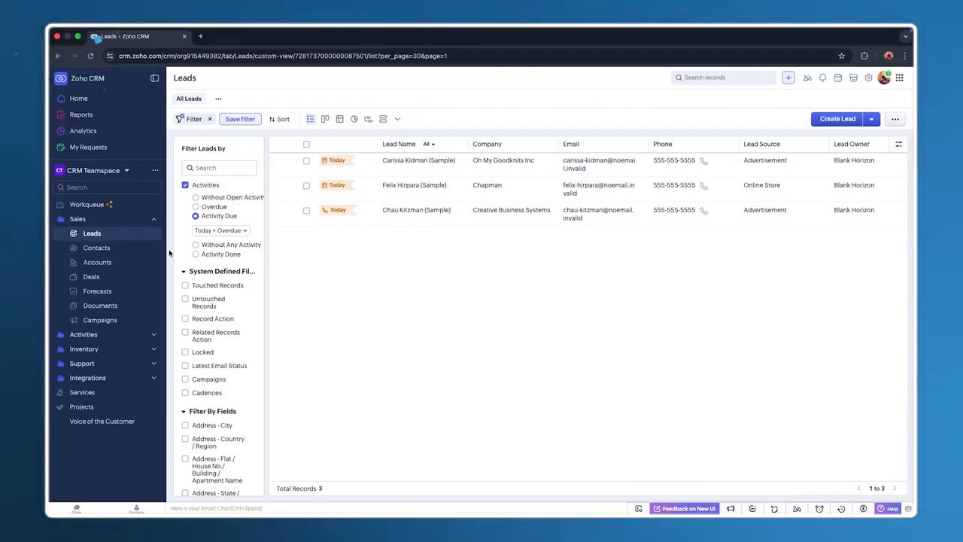
# View the Contacts list and the Accounts list in Sales.
pyautogui.click(129, 249)
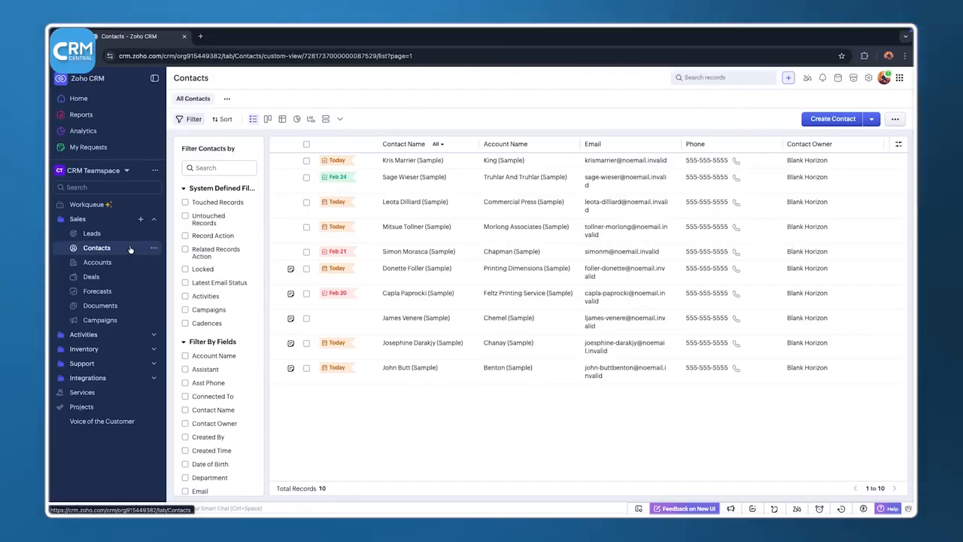
pyautogui.click(130, 260)
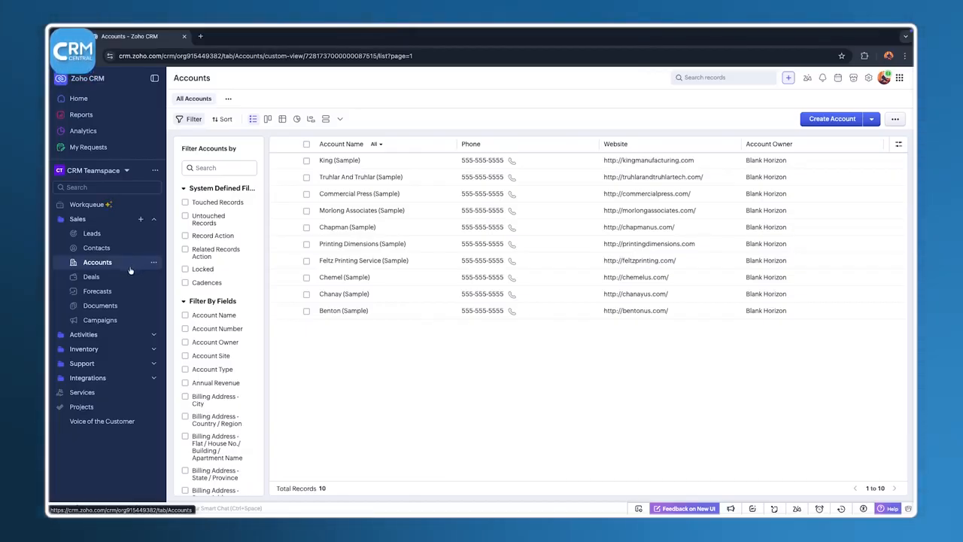
# View the Deals board and examine the deals in each pipeline stage through to the last ones.
pyautogui.click(128, 277)
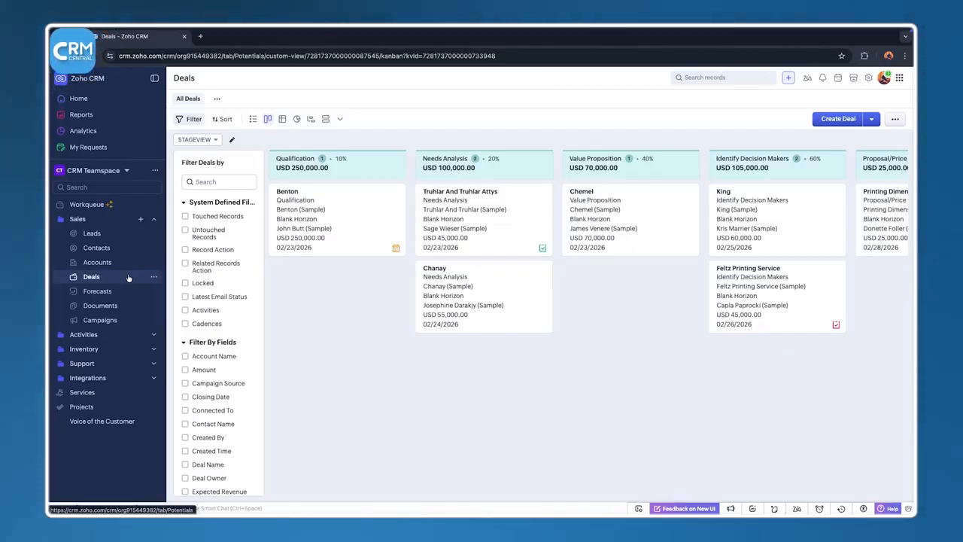
pyautogui.hscroll(6, 481, 301)
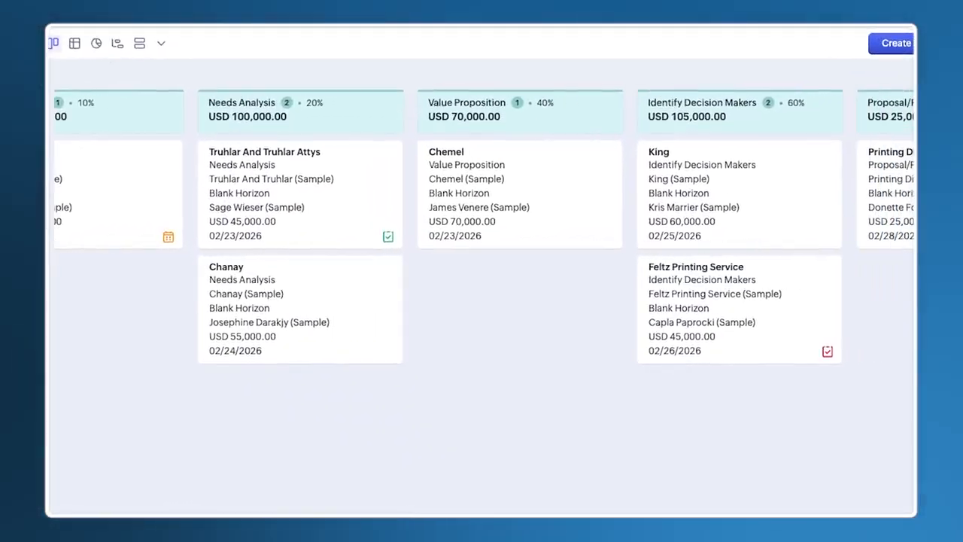
pyautogui.hscroll(7, 482, 301)
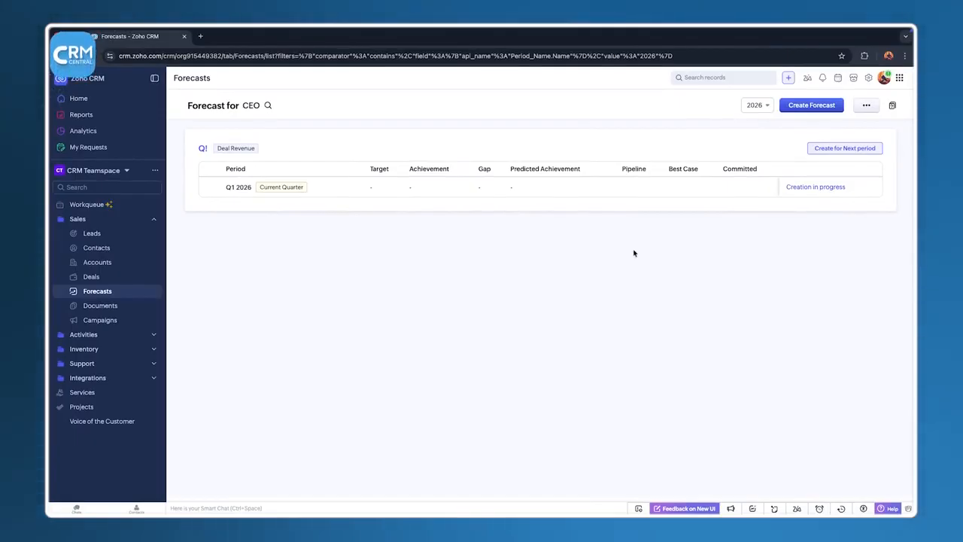
# Check the Q1 2026 forecast and close the Zia content assistant in Documents.
pyautogui.click(249, 189)
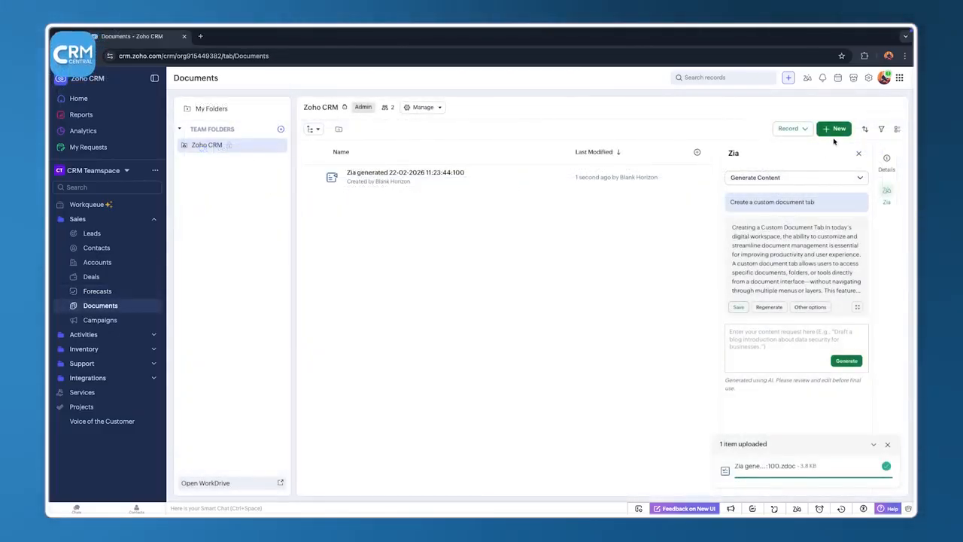
pyautogui.click(858, 153)
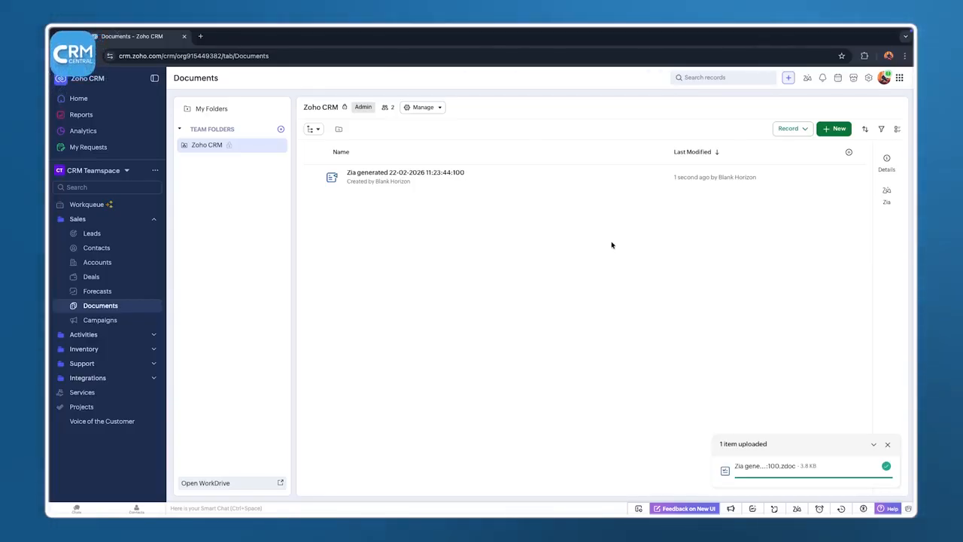
# Open the Food Fest campaign and review its campaign information, notes and related records.
pyautogui.click(100, 320)
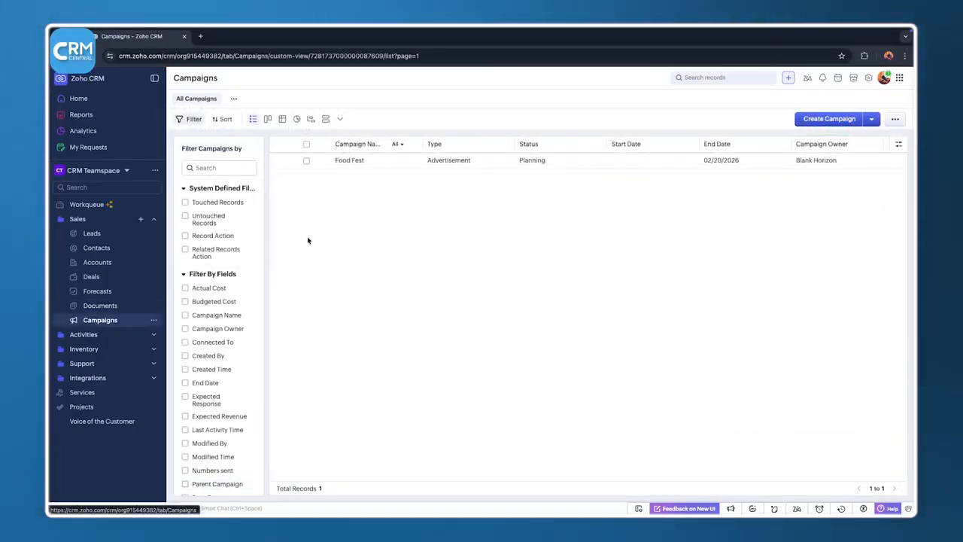
pyautogui.click(357, 164)
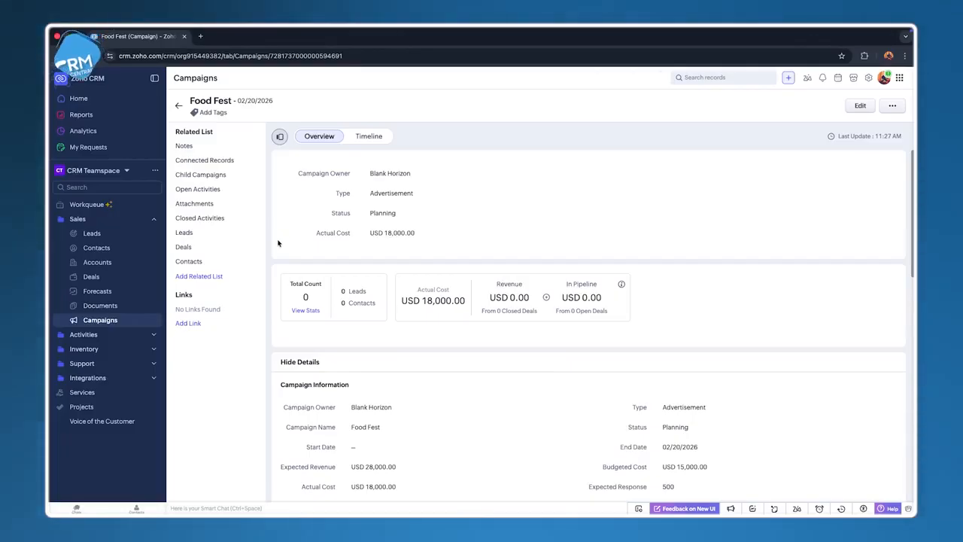
pyautogui.scroll(-4, 277, 243)
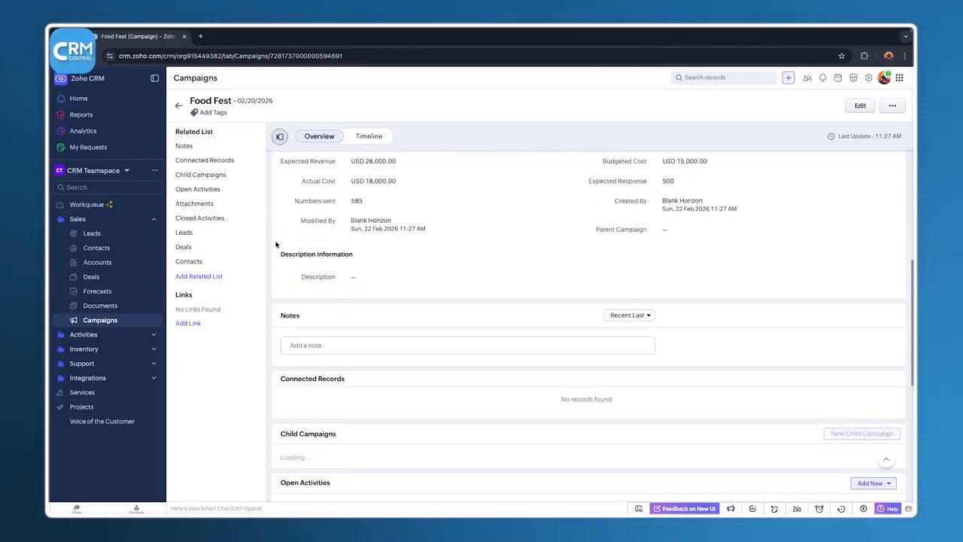
pyautogui.scroll(-2, 275, 243)
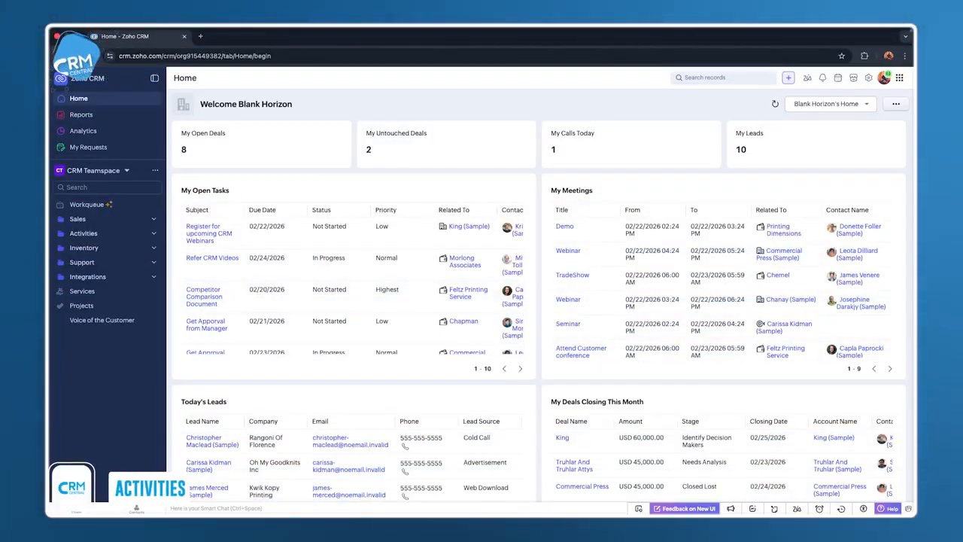
# Move the Competitor Comparison Document task from Not Started to Deferred on the Tasks board and select it.
pyautogui.click(155, 234)
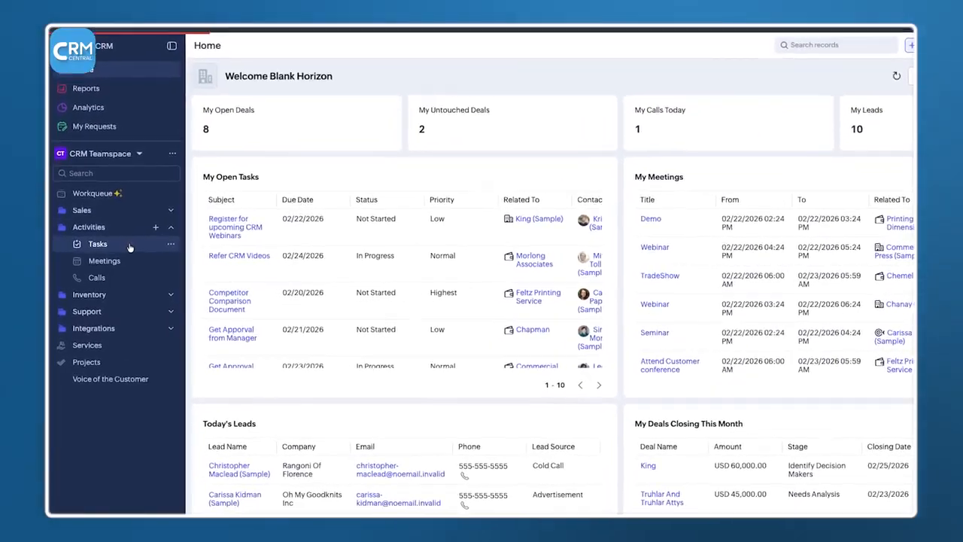
pyautogui.click(130, 247)
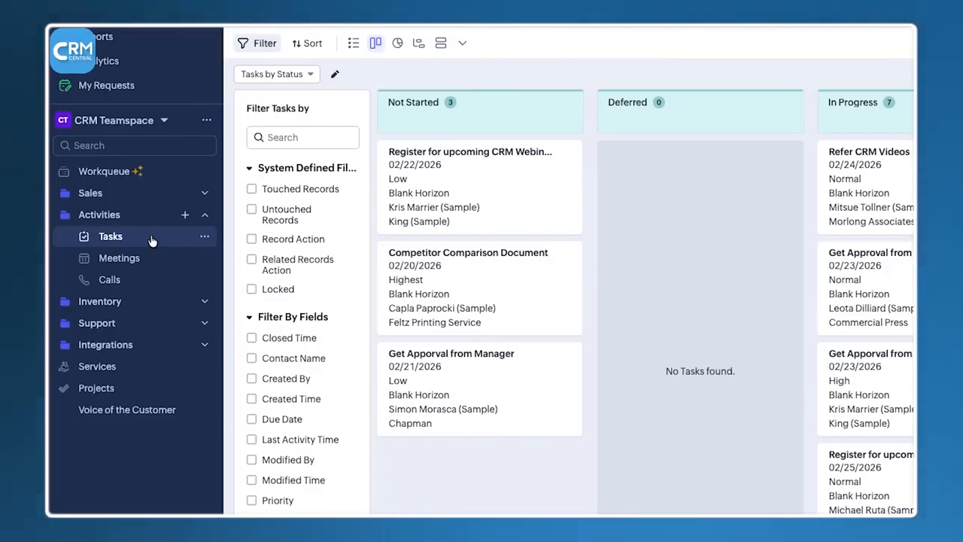
pyautogui.moveTo(526, 262); pyautogui.dragTo(774, 279)
pyautogui.moveTo(674, 277); pyautogui.dragTo(666, 275)
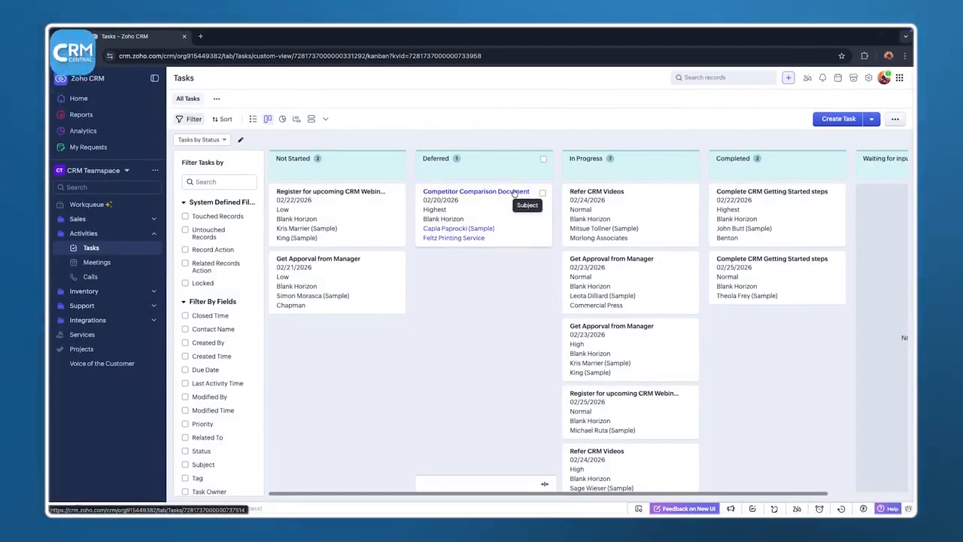
pyautogui.click(542, 193)
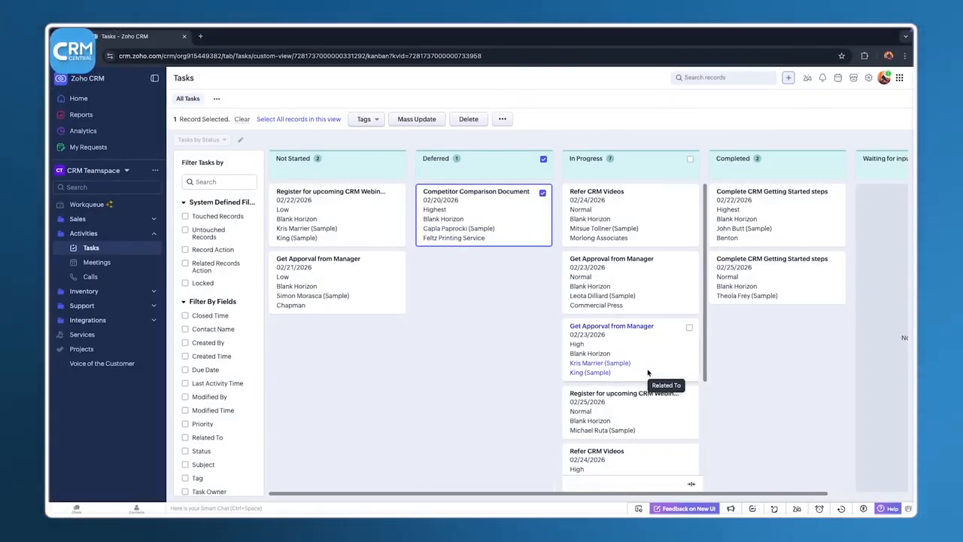
# View the meetings in the day calendar for 22 Feb 2026 and check the 01:24 PM CRM Webinar.
pyautogui.click(139, 260)
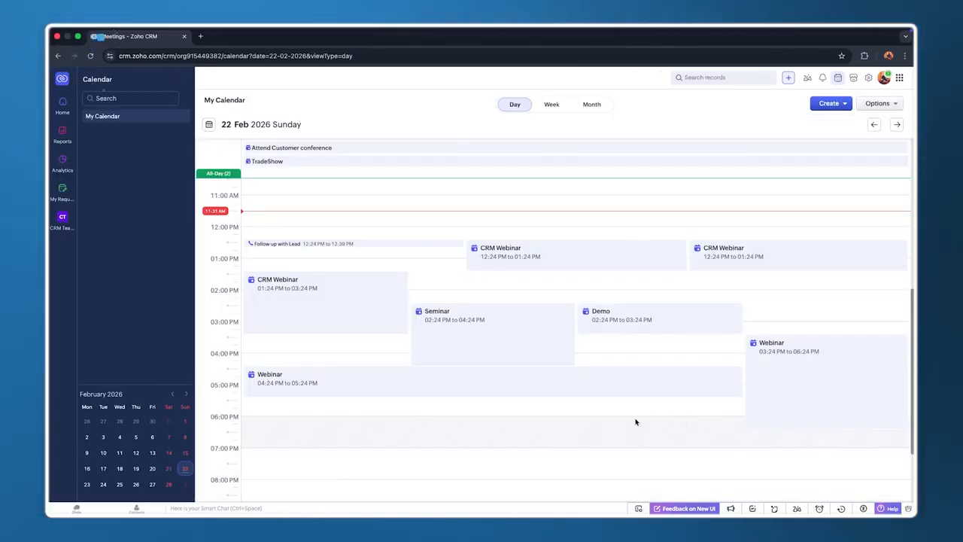
pyautogui.click(333, 319)
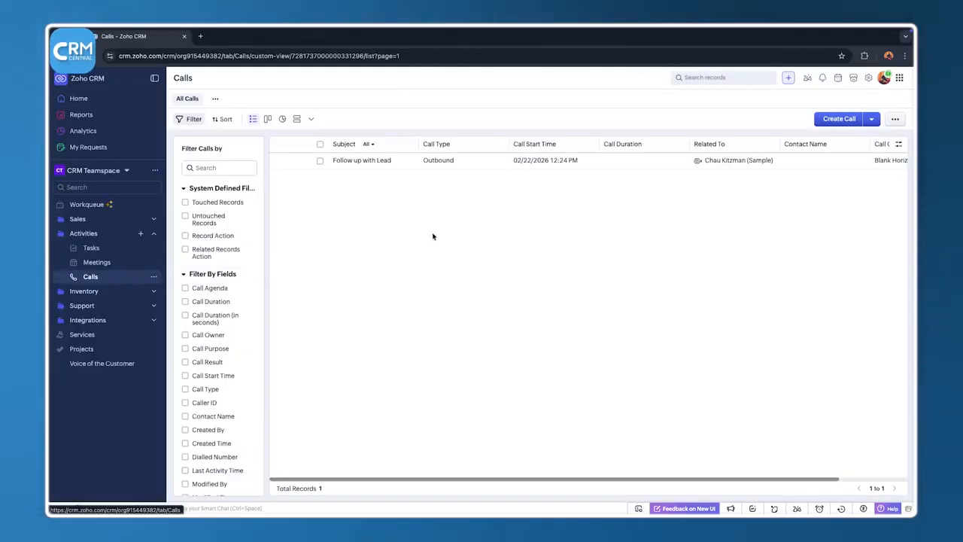
# Open the Follow up with Lead call, review its call information and purpose, and return to the Calls list.
pyautogui.click(381, 161)
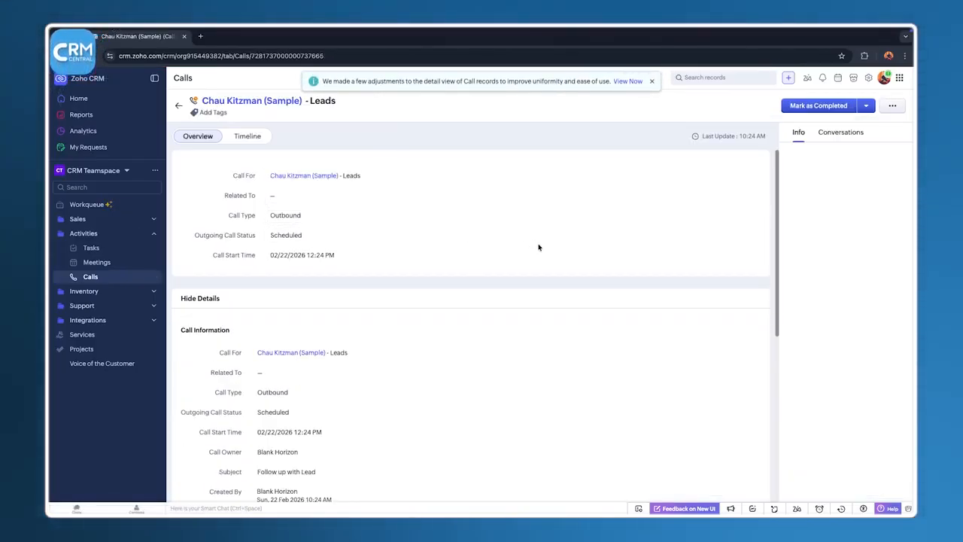
pyautogui.scroll(-1, 540, 252)
pyautogui.scroll(-3, 540, 257)
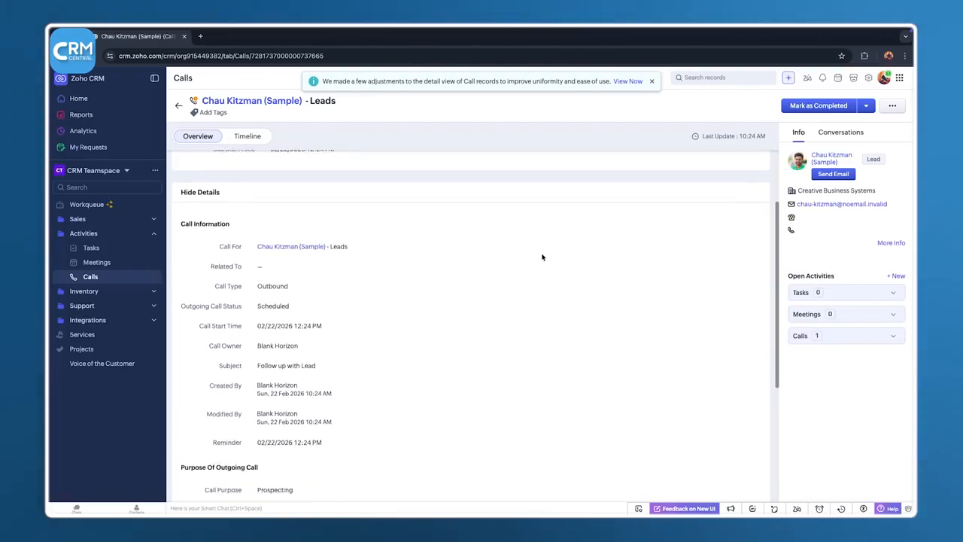
pyautogui.scroll(-1, 541, 260)
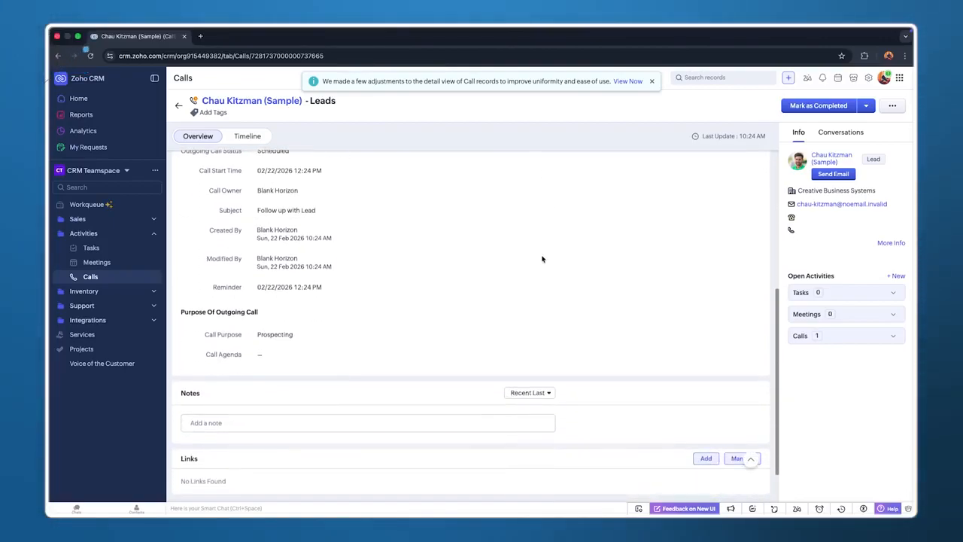
pyautogui.click(178, 105)
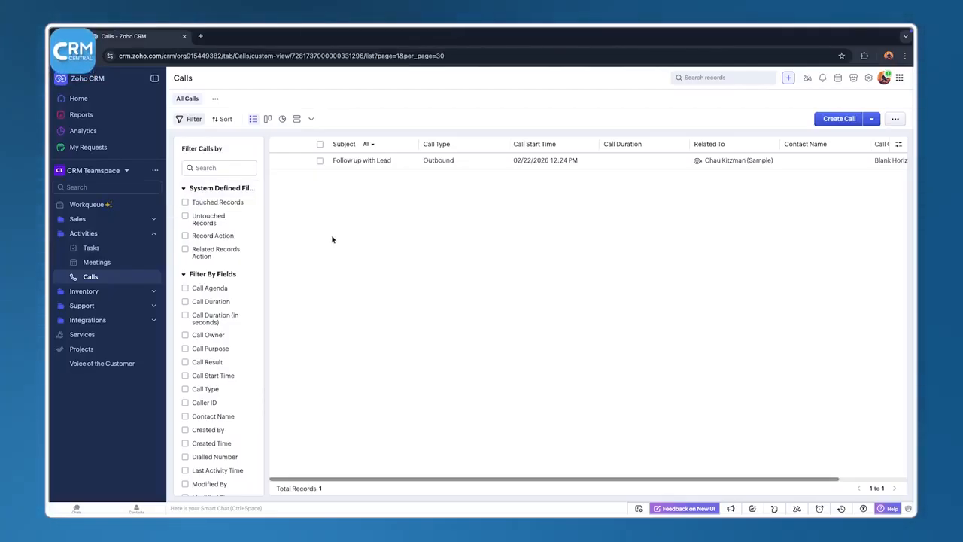
# Open the TradeShow meeting from the Meetings list and review its participants and meeting information.
pyautogui.click(142, 265)
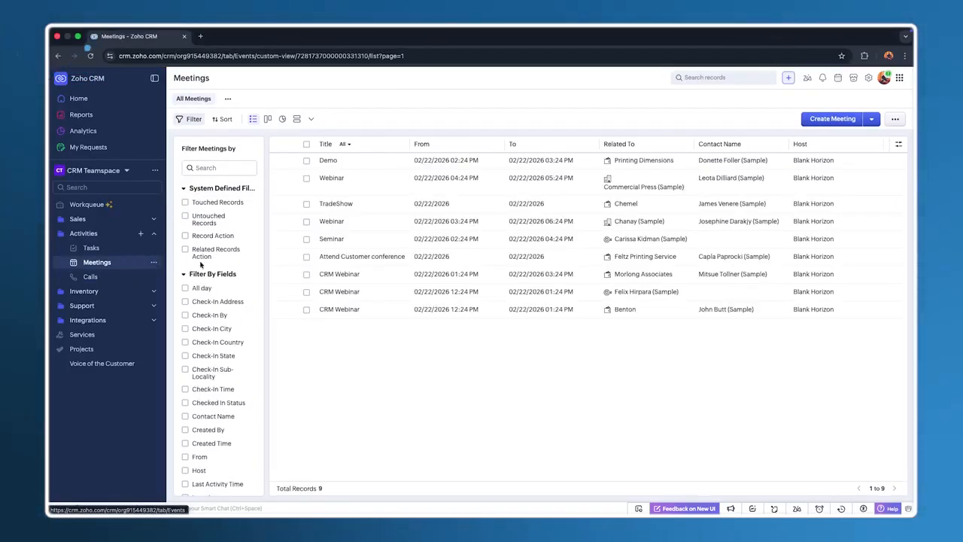
pyautogui.click(339, 205)
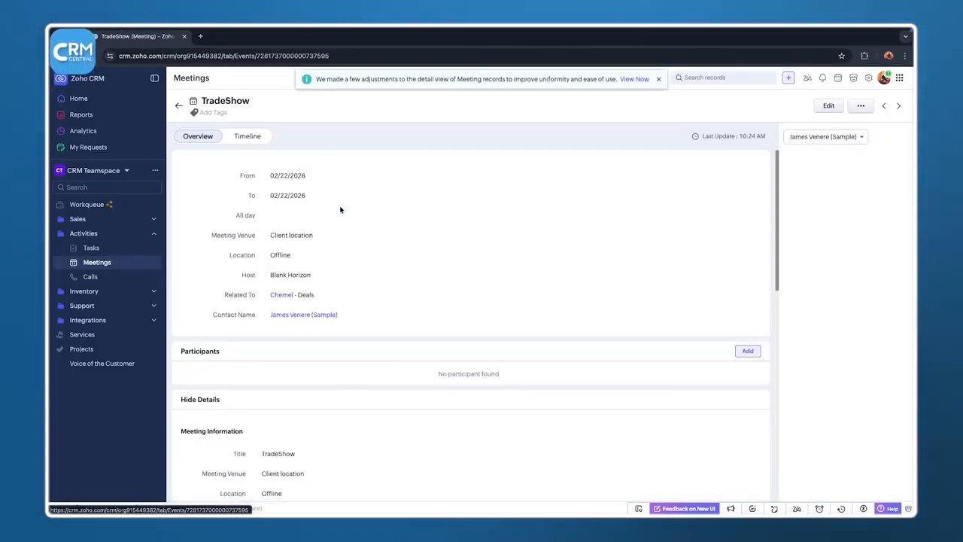
pyautogui.scroll(-1, 339, 218)
pyautogui.scroll(-3, 339, 218)
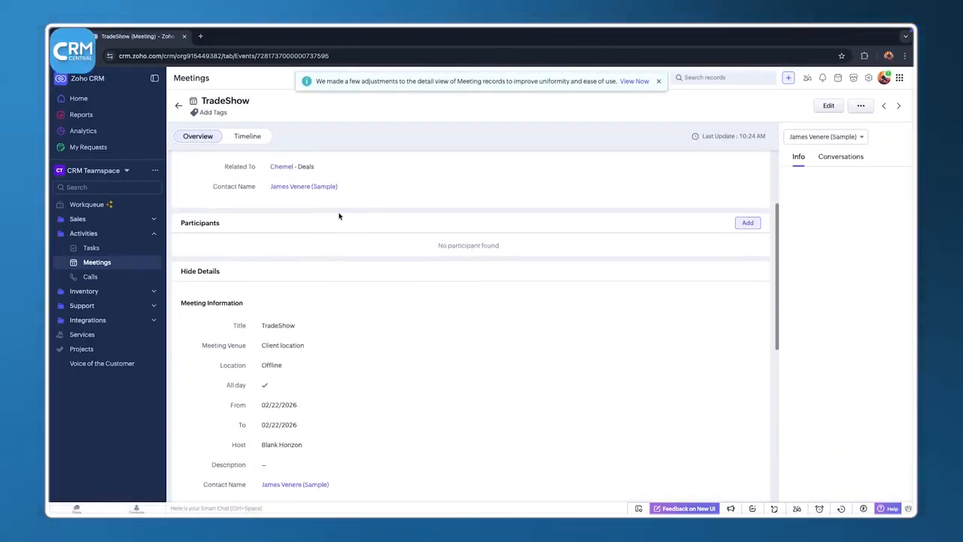
pyautogui.scroll(-3, 339, 215)
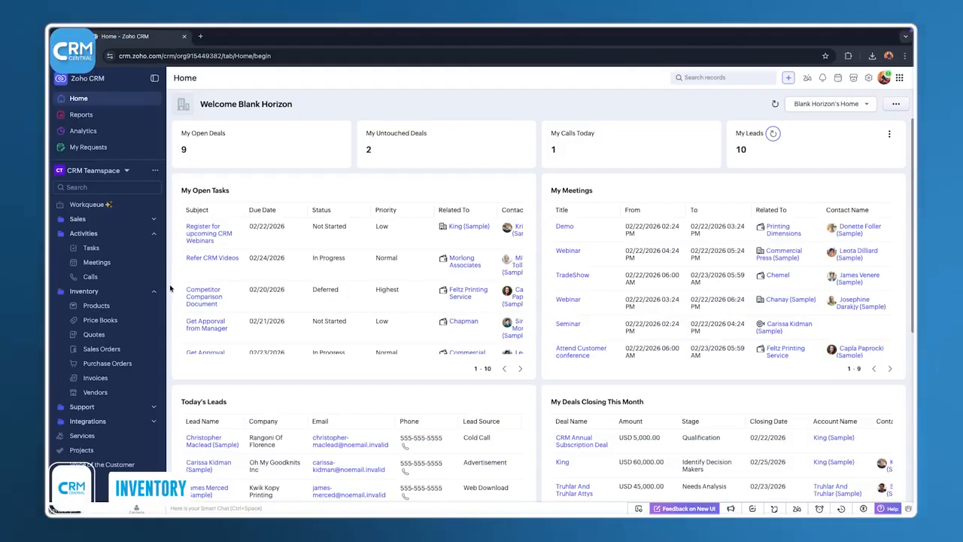
# Open the Sony a6700 product in Inventory and review its product, price and stock information and related records.
pyautogui.click(120, 305)
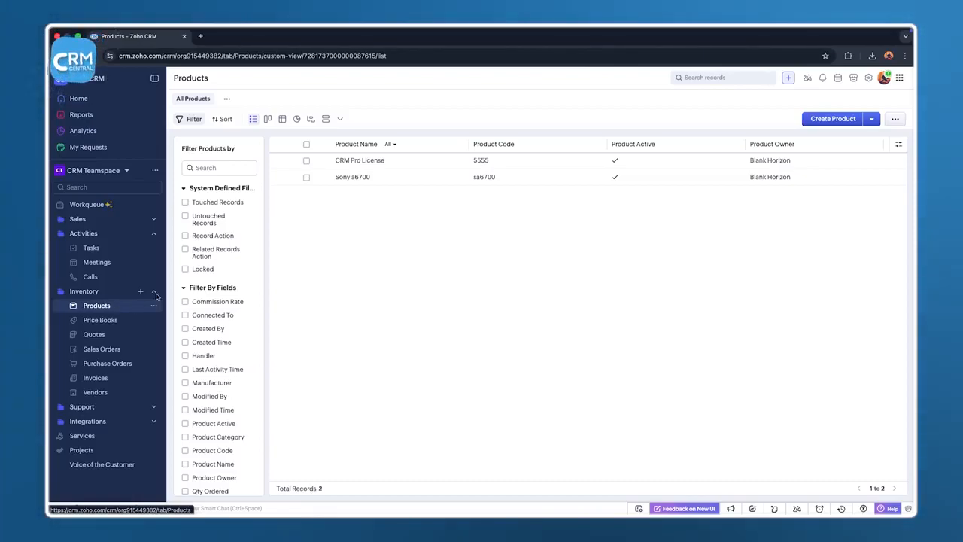
pyautogui.click(358, 160)
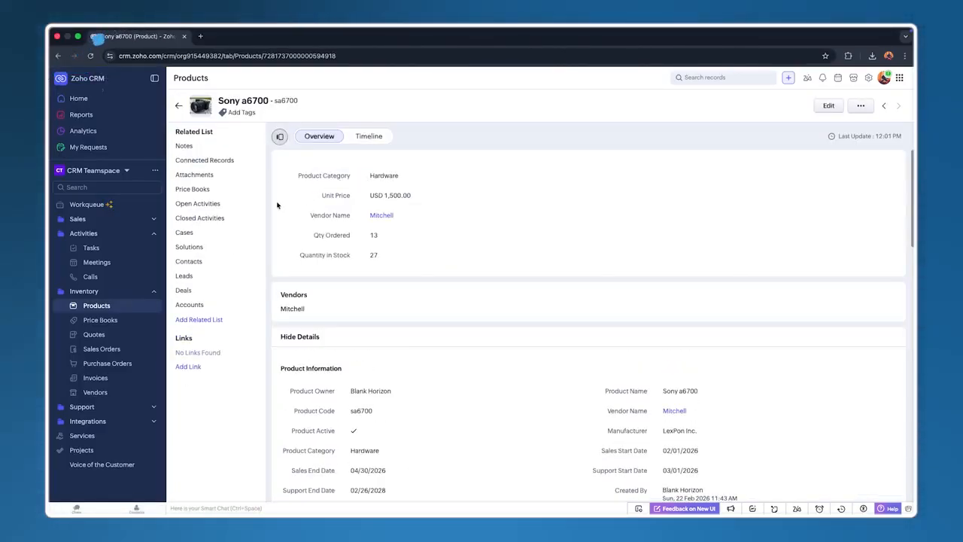
pyautogui.scroll(-3, 276, 204)
pyautogui.scroll(-3, 275, 206)
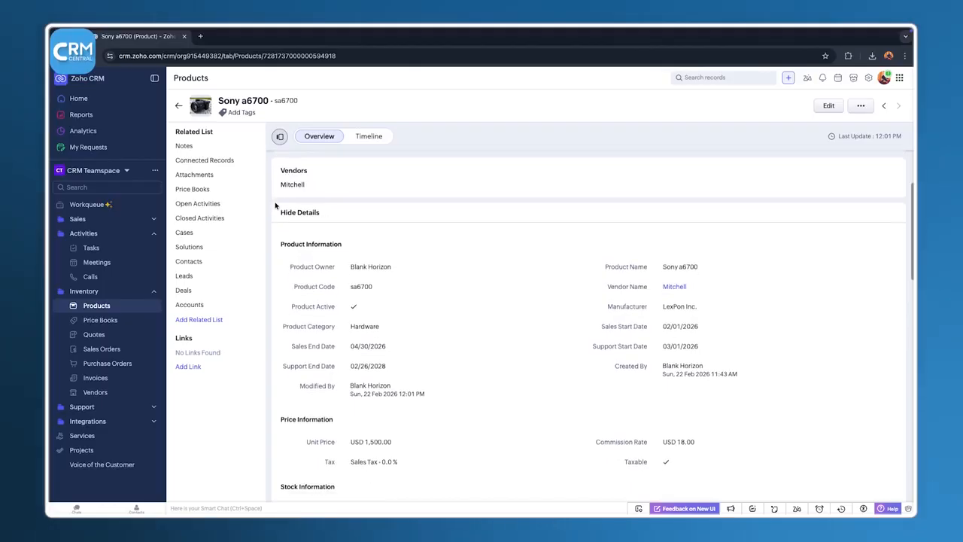
pyautogui.scroll(-5, 275, 205)
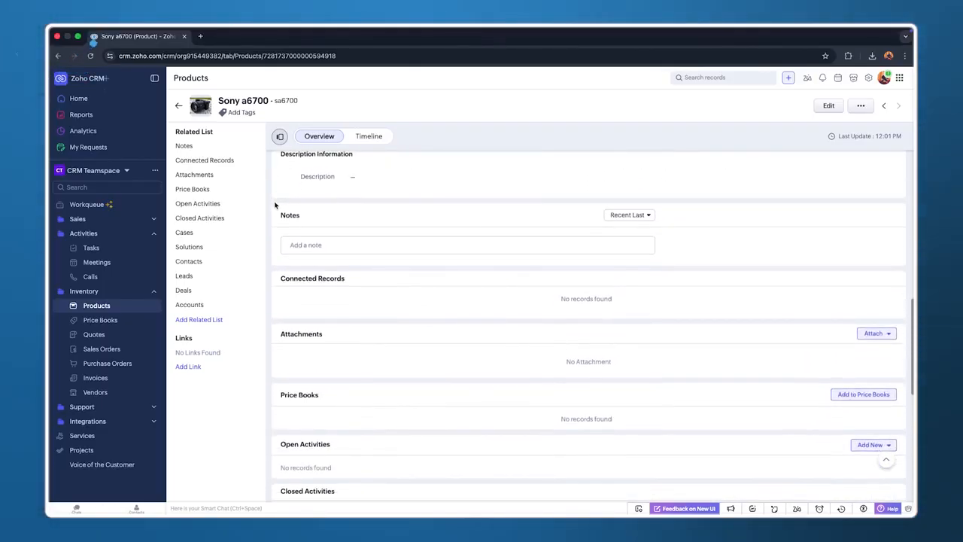
# Open the Price Books list in Inventory.
pyautogui.click(136, 319)
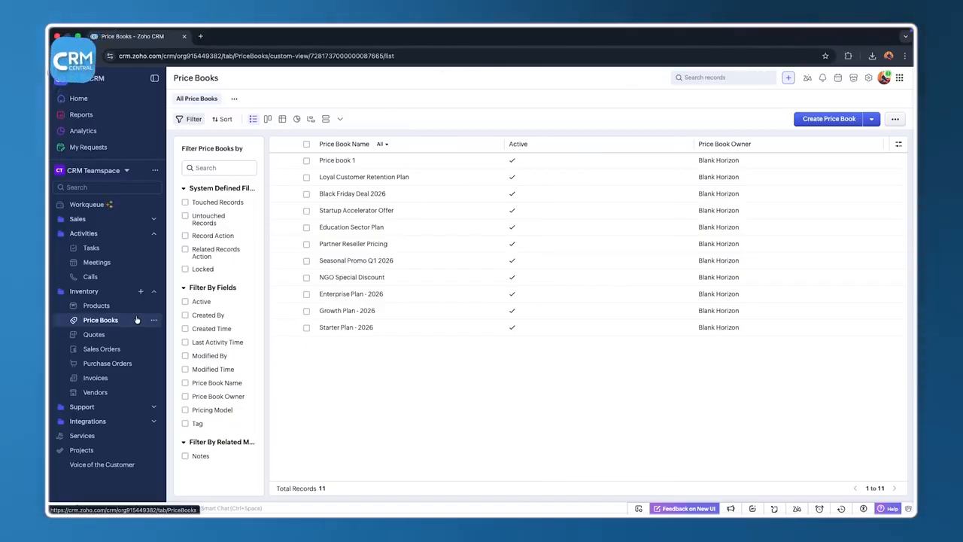
# Open the ABC Tech Solutions quote from the Quotes list in Inventory and review its overview.
pyautogui.click(136, 334)
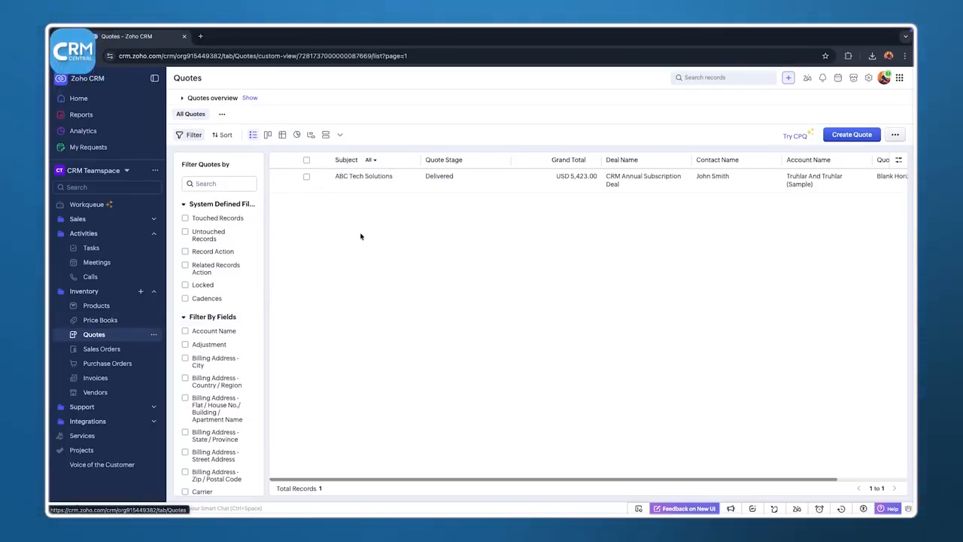
pyautogui.click(362, 175)
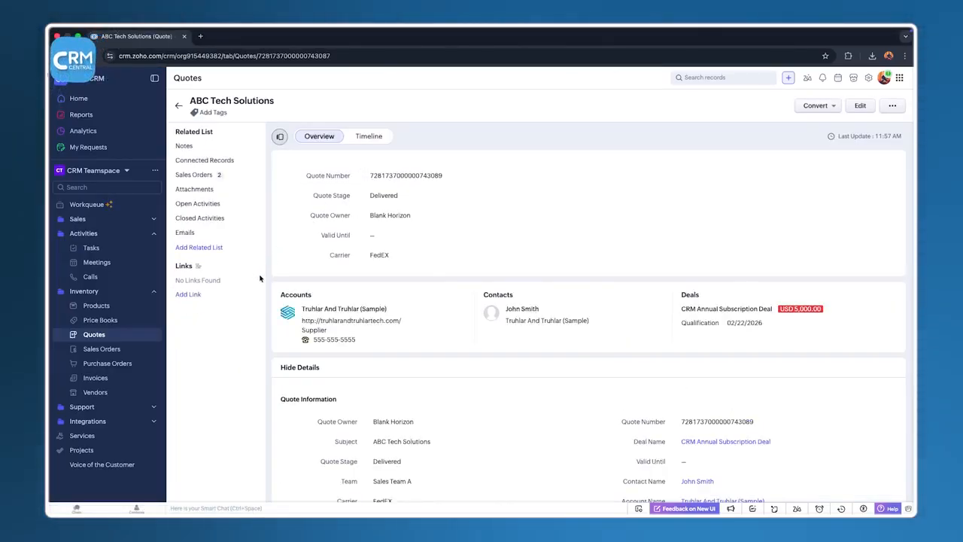
# View the Sales Orders list and the Vendors list in Inventory.
pyautogui.click(134, 350)
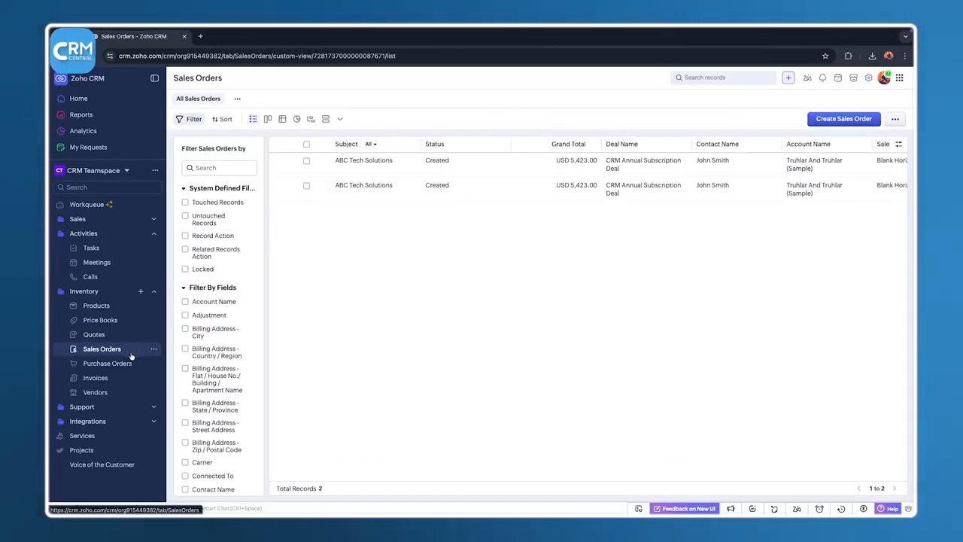
pyautogui.click(125, 393)
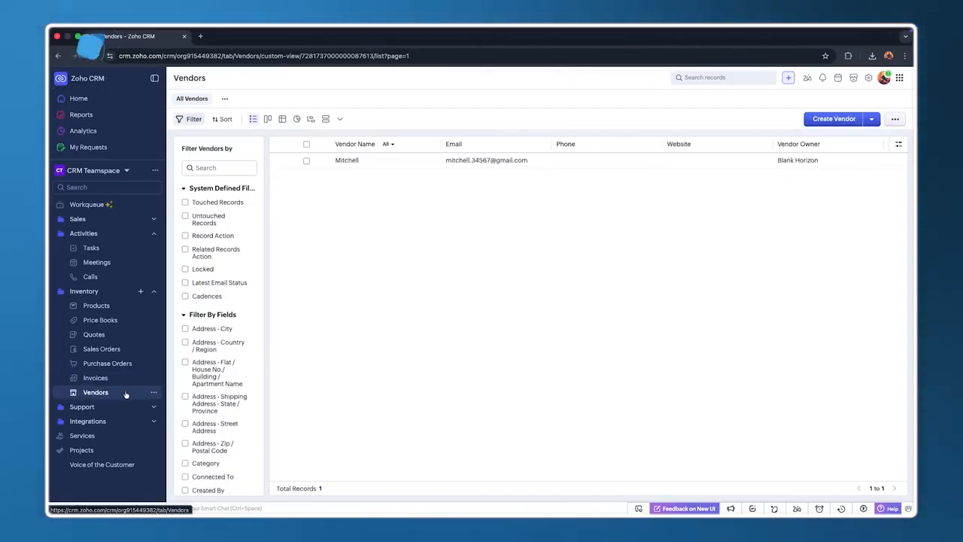
# Open the Camera purchase order from the Purchase Orders list and review its order information and purchase items.
pyautogui.click(117, 363)
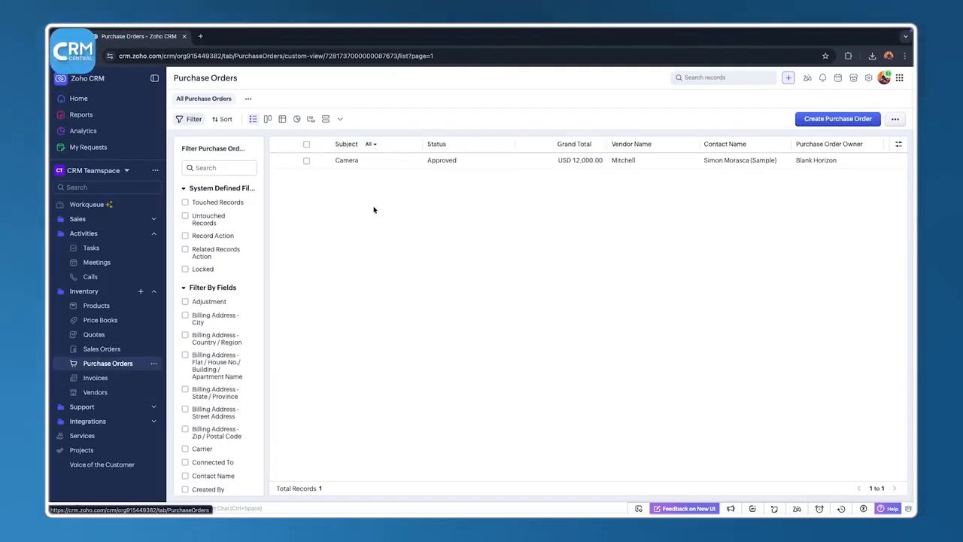
pyautogui.click(370, 162)
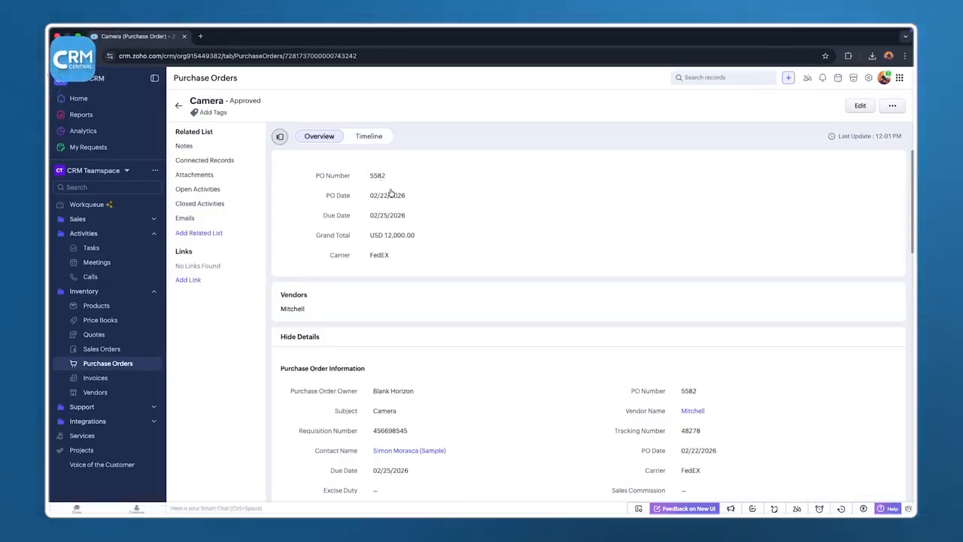
pyautogui.scroll(-4, 444, 241)
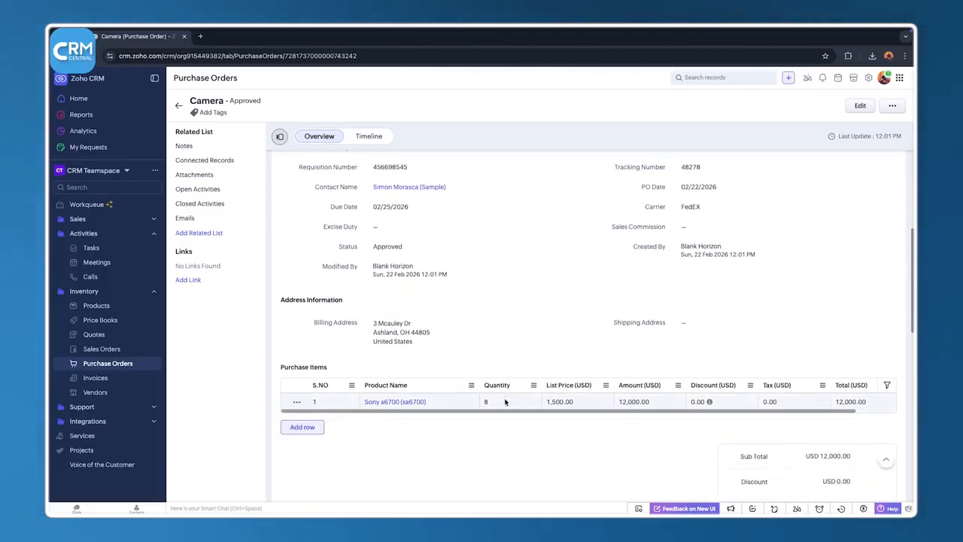
pyautogui.moveTo(705, 412); pyautogui.dragTo(734, 412)
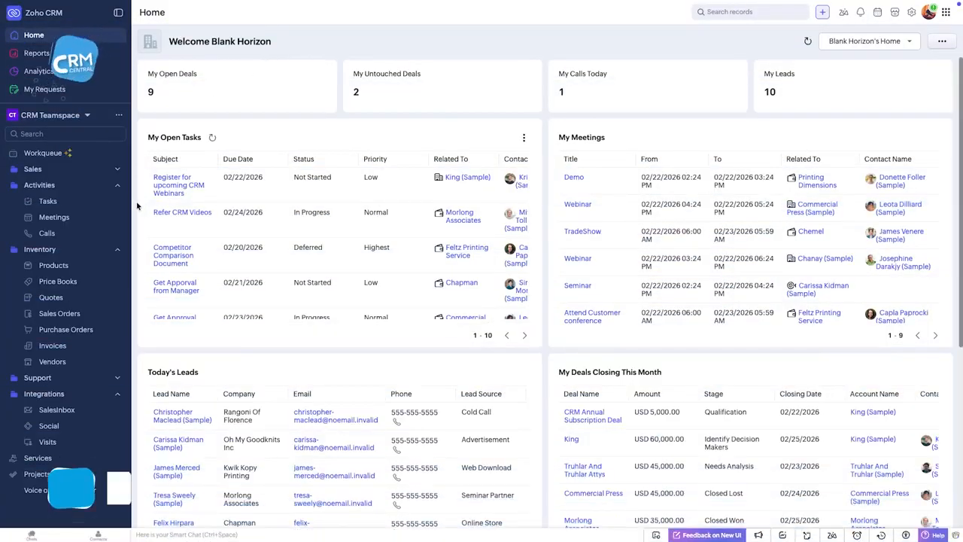
# Look over the Home dashboard, and view the Social and Visits modules under Integrations.
pyautogui.scroll(-3, 137, 204)
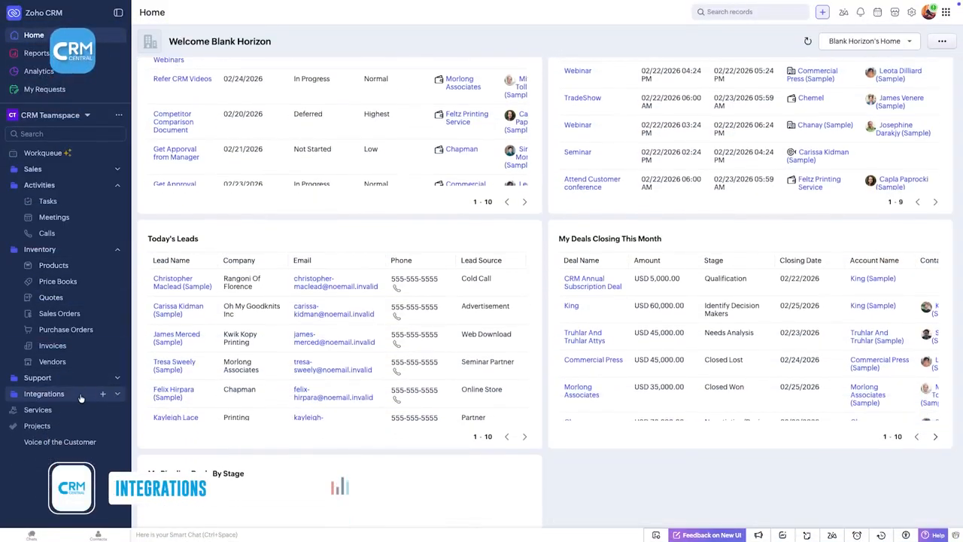
pyautogui.scroll(3, 134, 392)
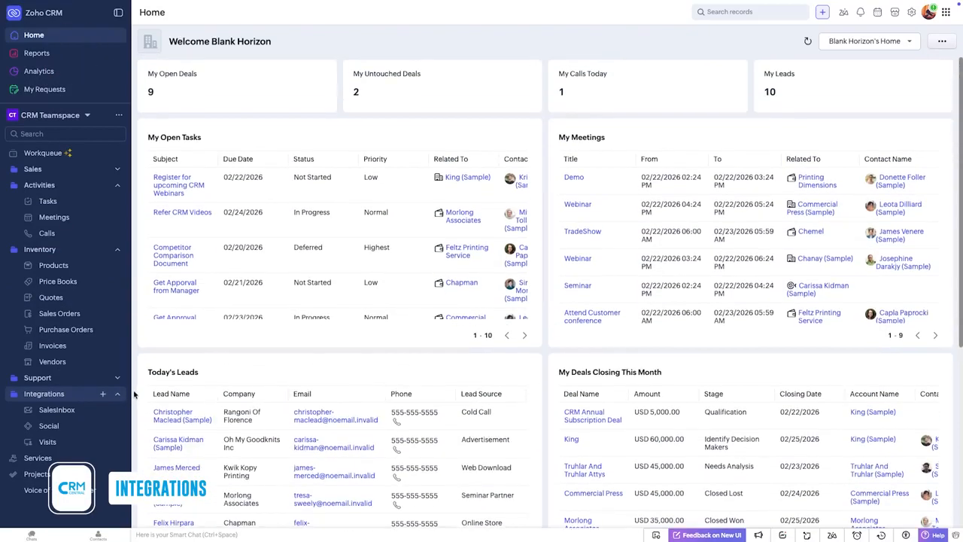
pyautogui.click(64, 426)
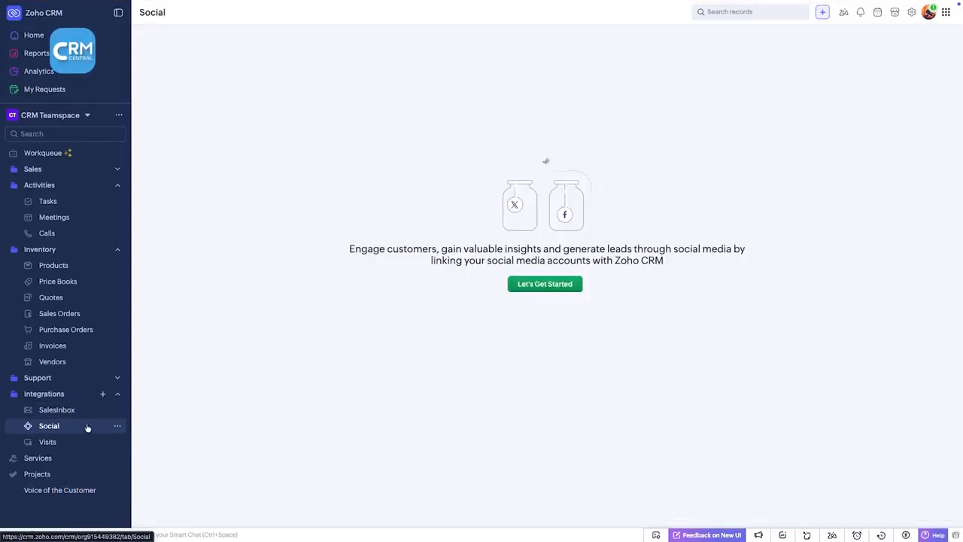
pyautogui.click(62, 443)
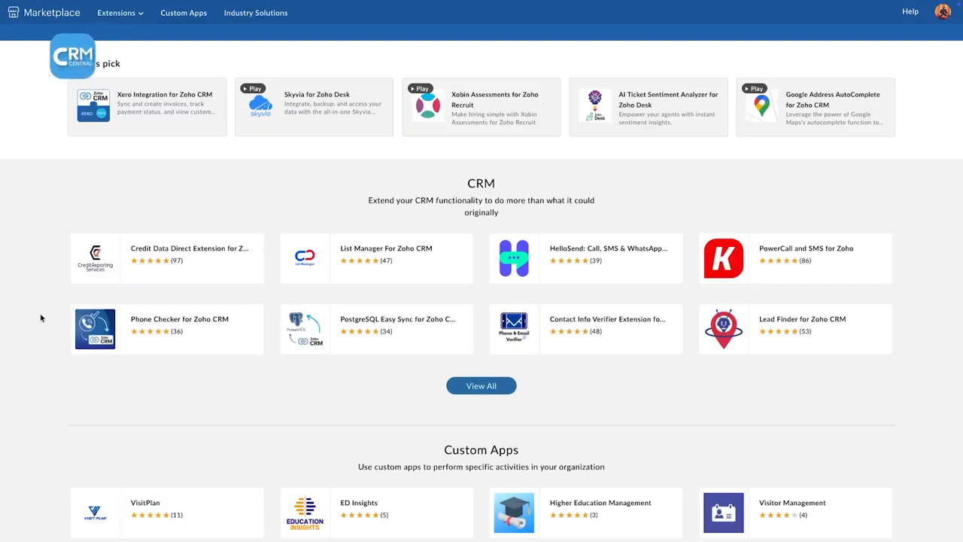
# Browse the Zoho Marketplace extensions, from the CRM apps through the Custom Apps, Desk and Mail sections.
pyautogui.scroll(-3, 41, 318)
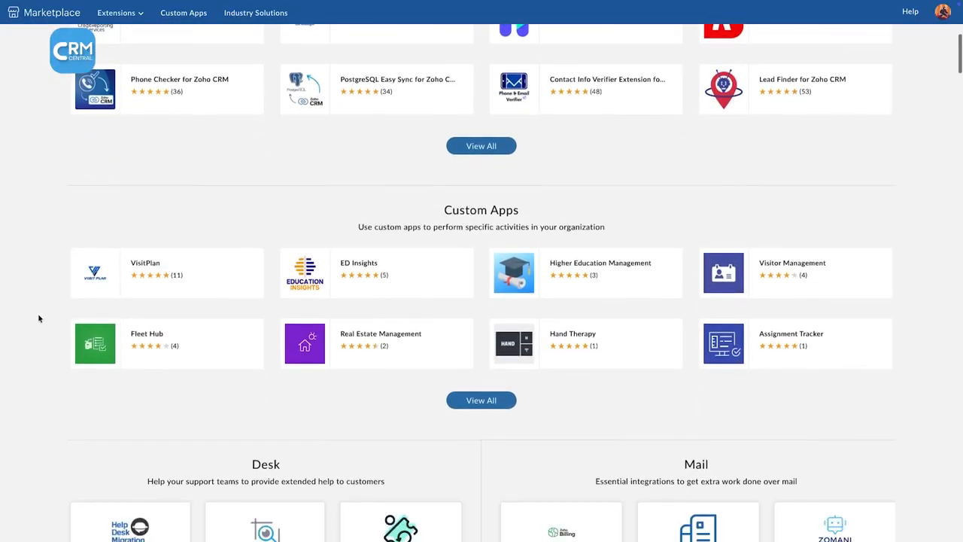
pyautogui.scroll(-1, 38, 316)
pyautogui.scroll(-1, 37, 316)
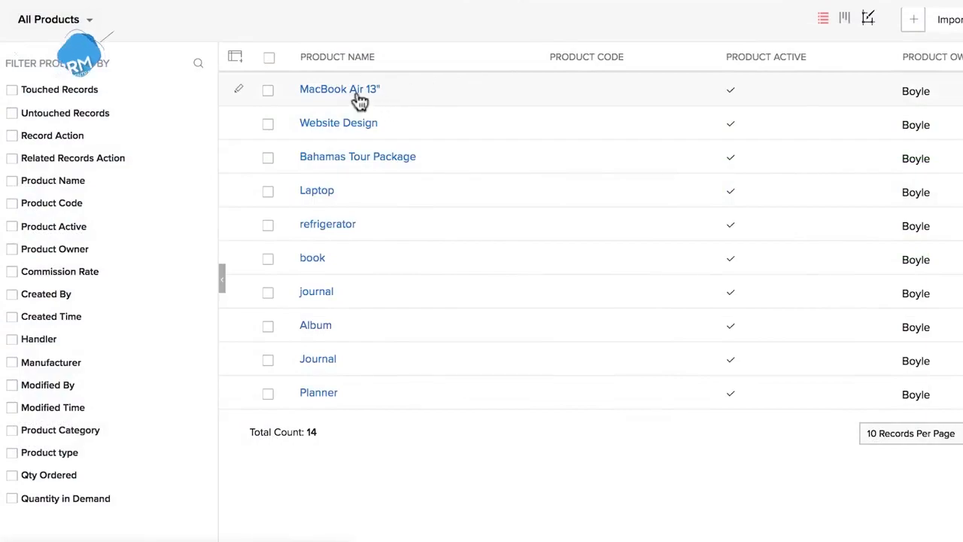
# Open the MacBook Air 13" product, review its Zoho Finance Information, and open the Zoho Finance module.
pyautogui.click(354, 91)
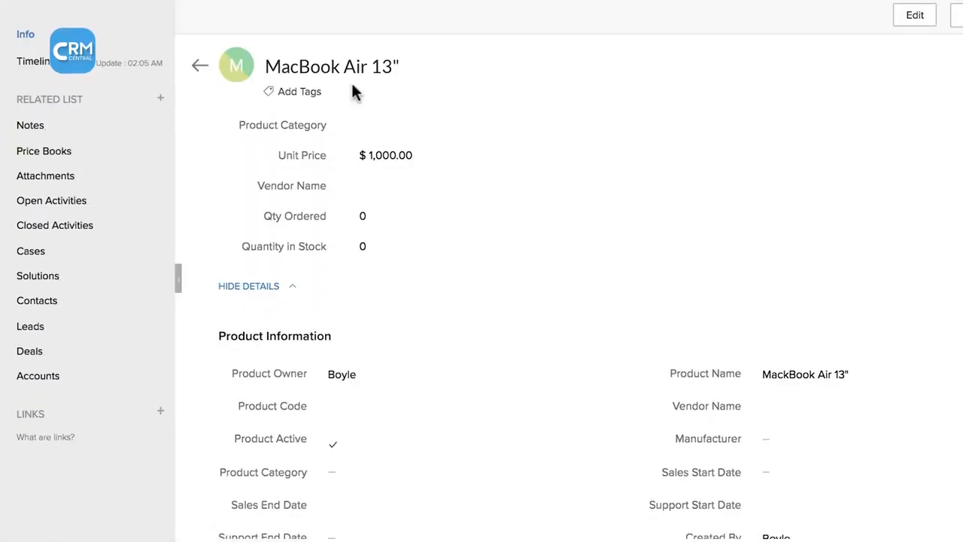
pyautogui.scroll(-8, 351, 92)
pyautogui.scroll(-5, 355, 94)
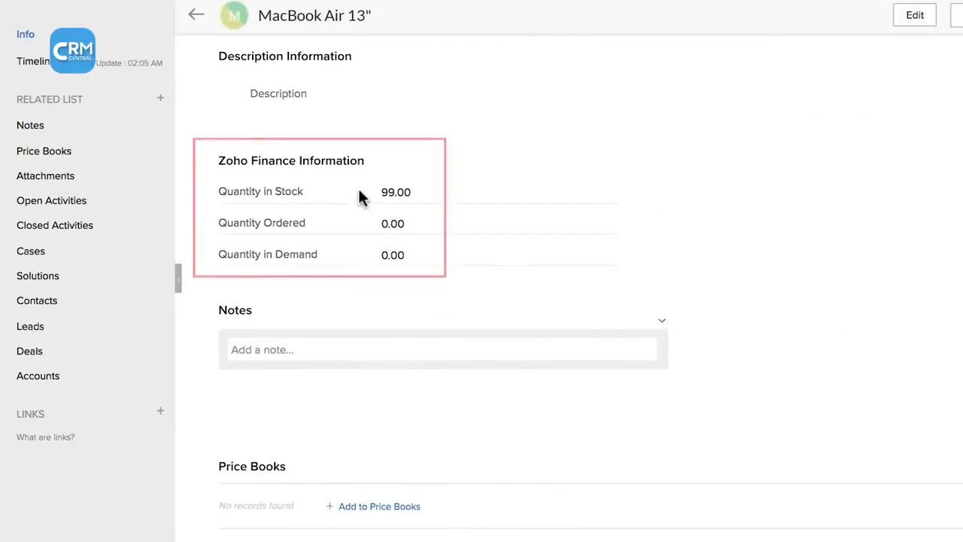
pyautogui.click(586, 1)
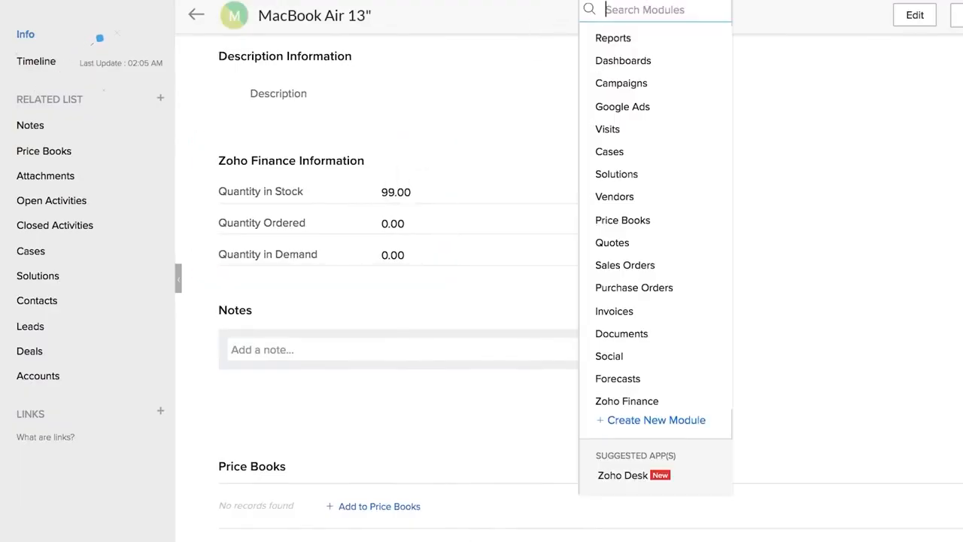
pyautogui.click(598, 402)
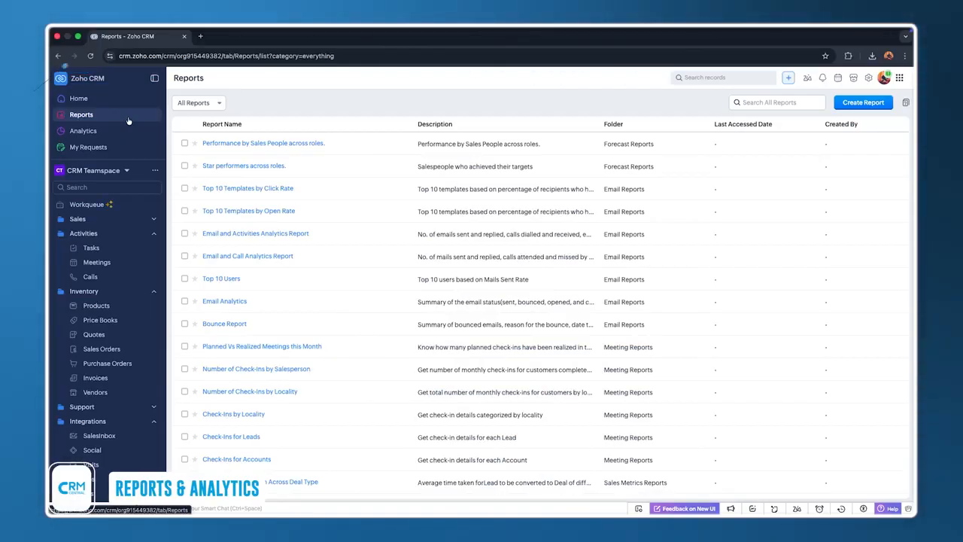
# Browse the full list of reports and open the Deals Closing this Month report.
pyautogui.click(122, 128)
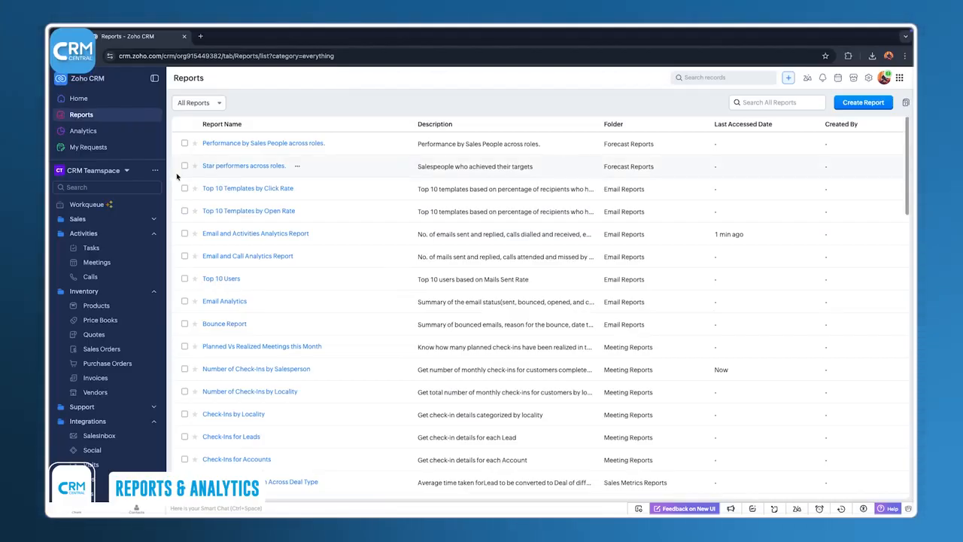
pyautogui.scroll(-5, 176, 176)
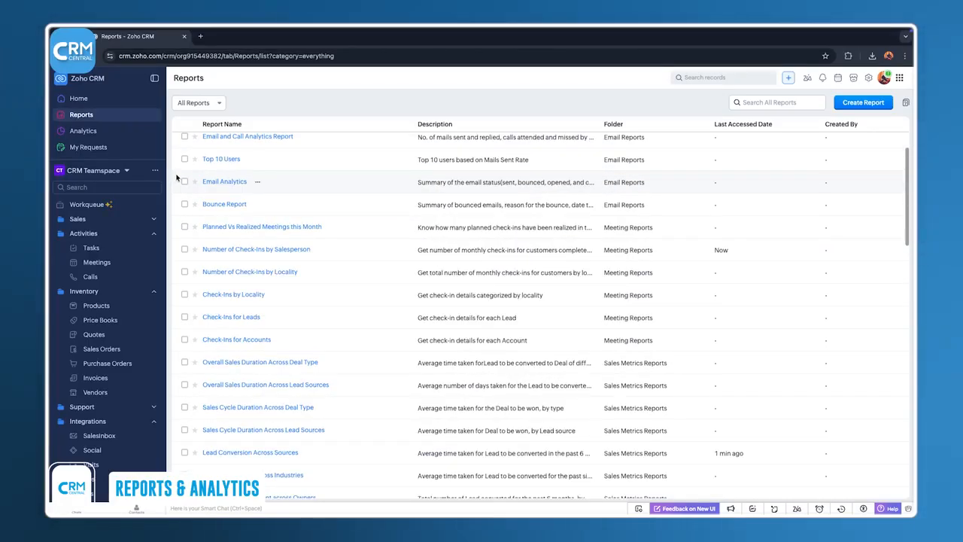
pyautogui.scroll(-5, 175, 177)
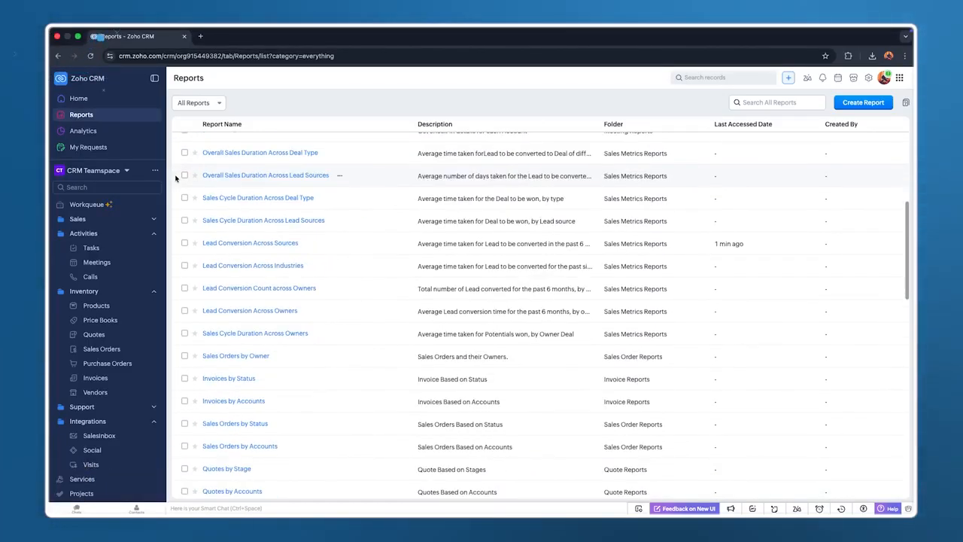
pyautogui.scroll(-10, 175, 178)
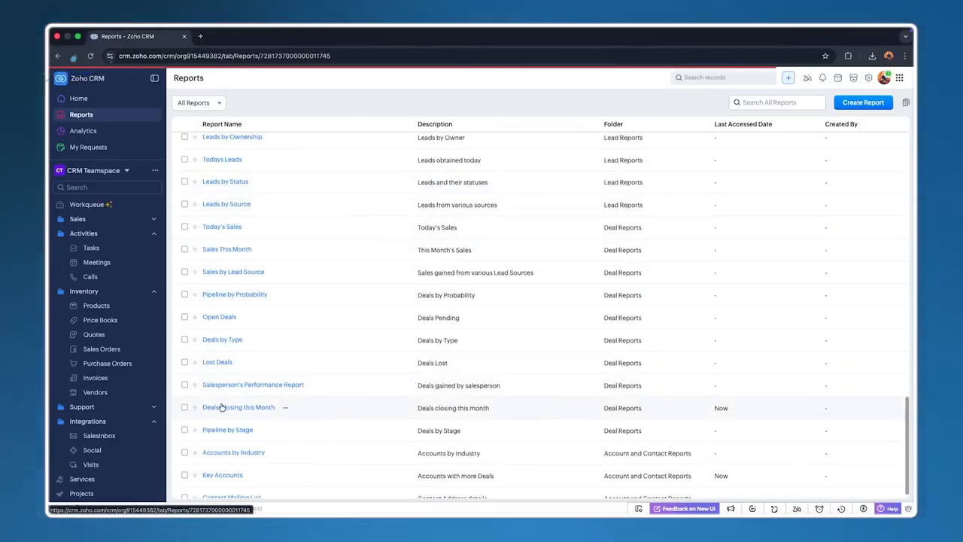
pyautogui.click(222, 407)
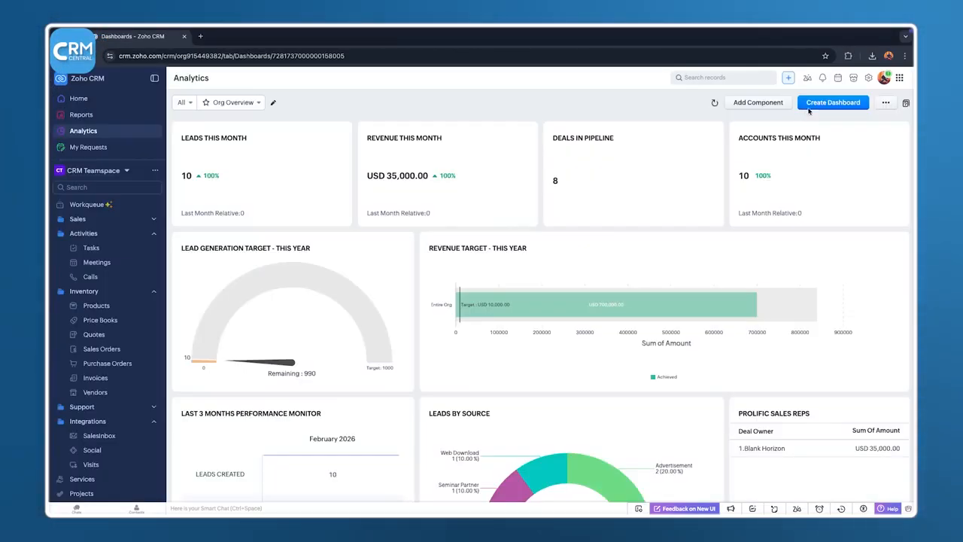
# Start a new dashboard with a quick chart on the Leads module, using Lead Product Relation (Products) as the related module.
pyautogui.click(811, 104)
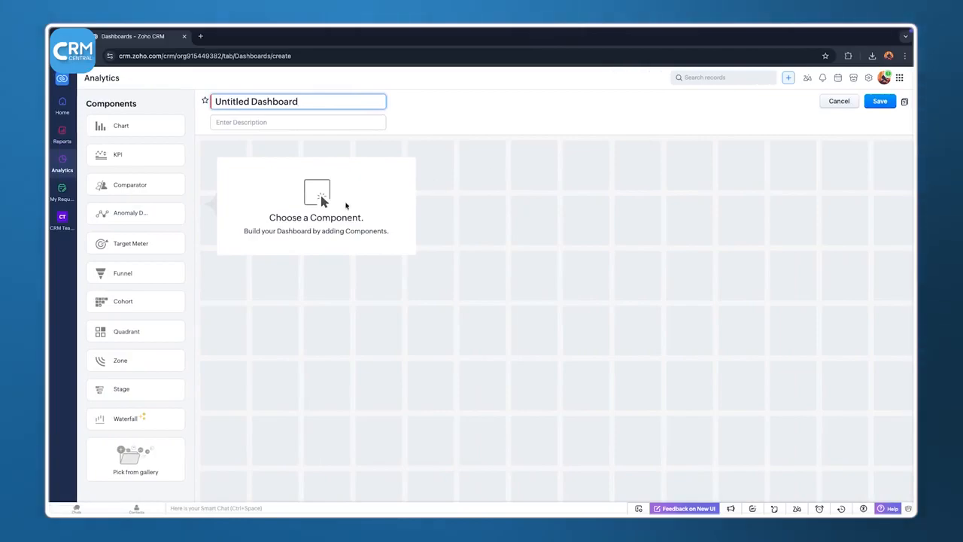
pyautogui.click(135, 125)
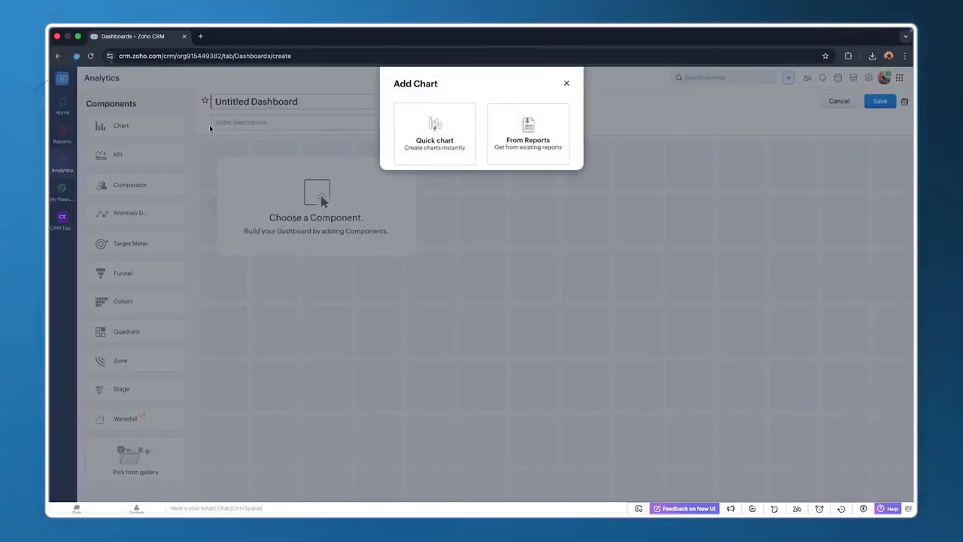
pyautogui.click(438, 127)
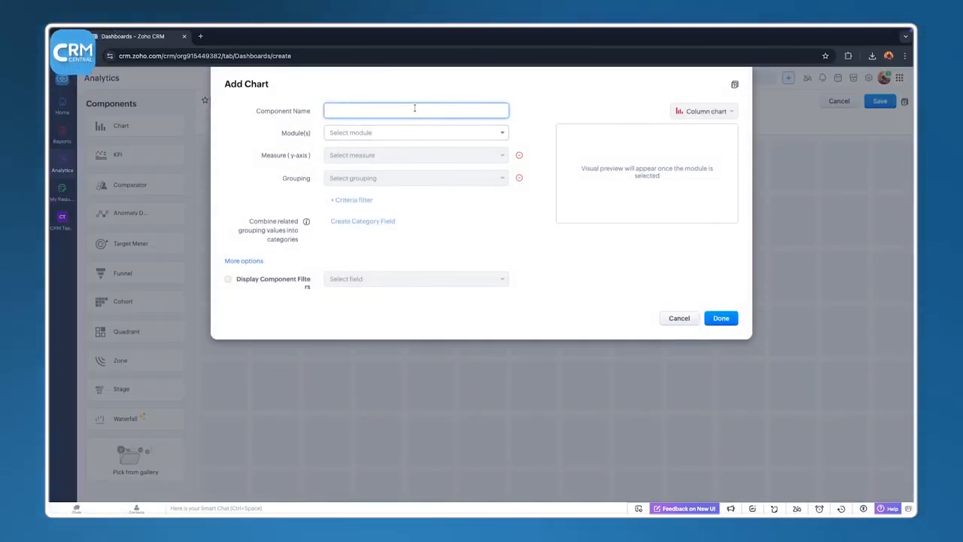
pyautogui.click(403, 133)
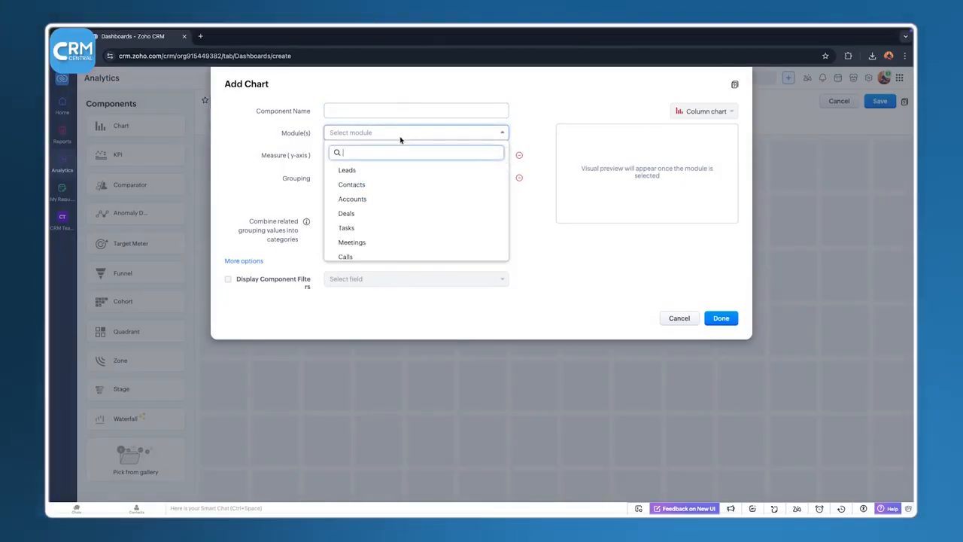
pyautogui.click(348, 170)
pyautogui.click(360, 156)
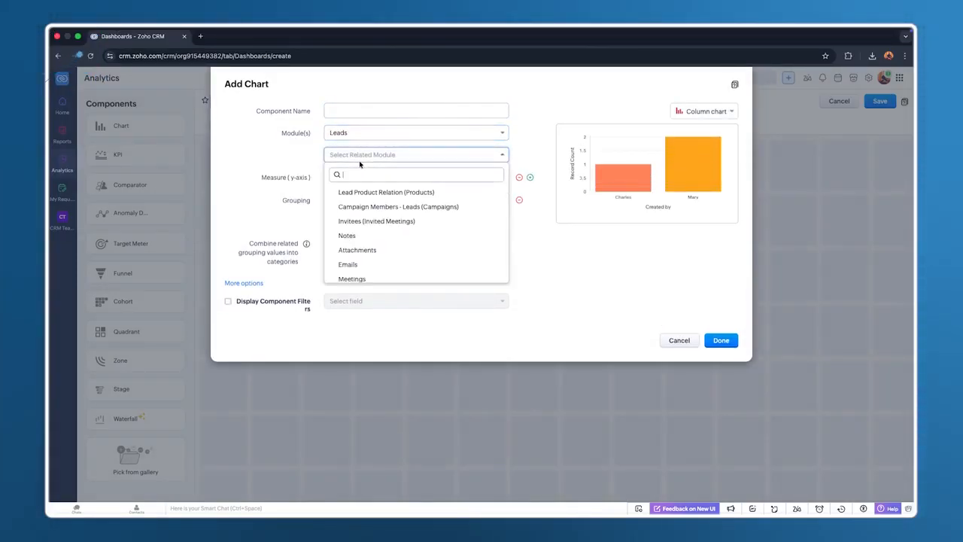
pyautogui.click(358, 192)
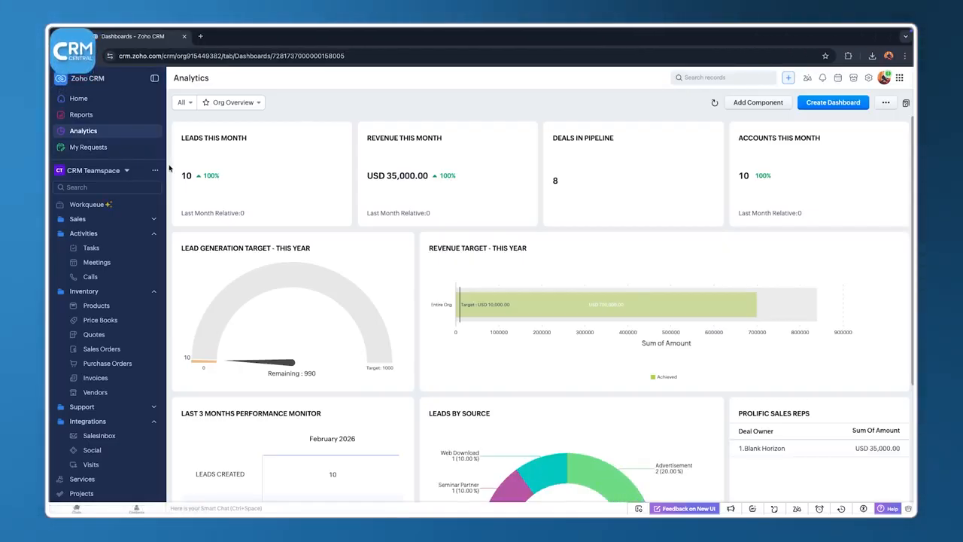
# Review the Org Overview dashboard in Analytics, including the performance monitor, Leads by Source and Prolific Sales Reps components.
pyautogui.scroll(-2, 172, 165)
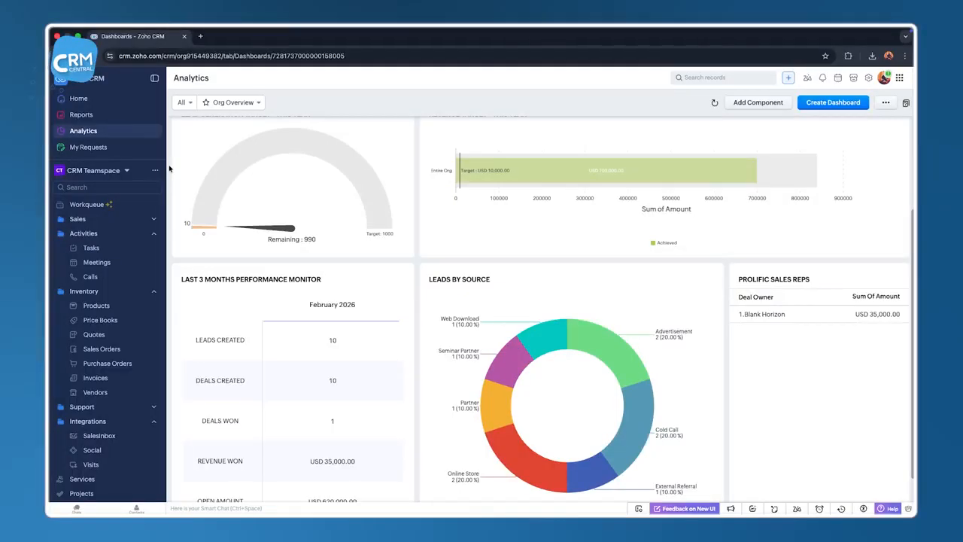
pyautogui.scroll(-2, 169, 169)
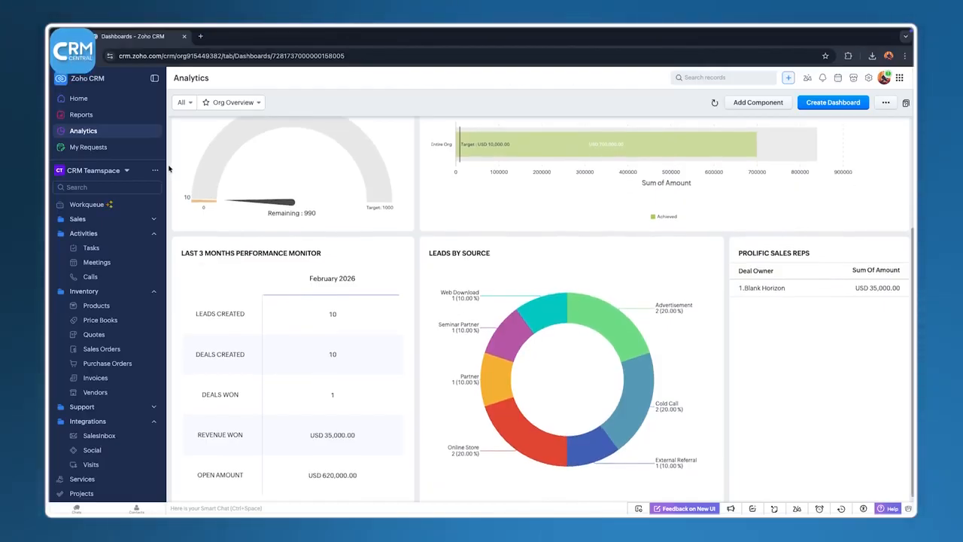
pyautogui.scroll(-1, 169, 169)
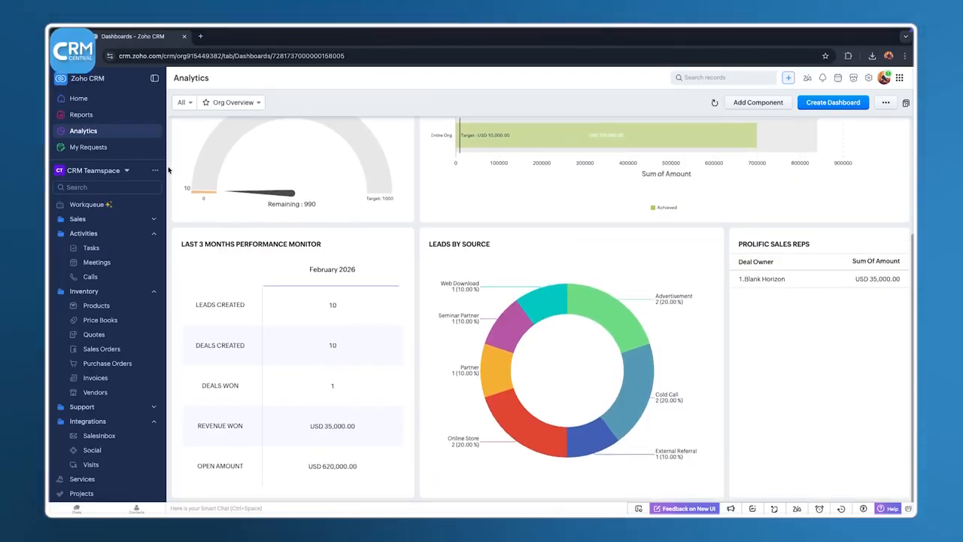